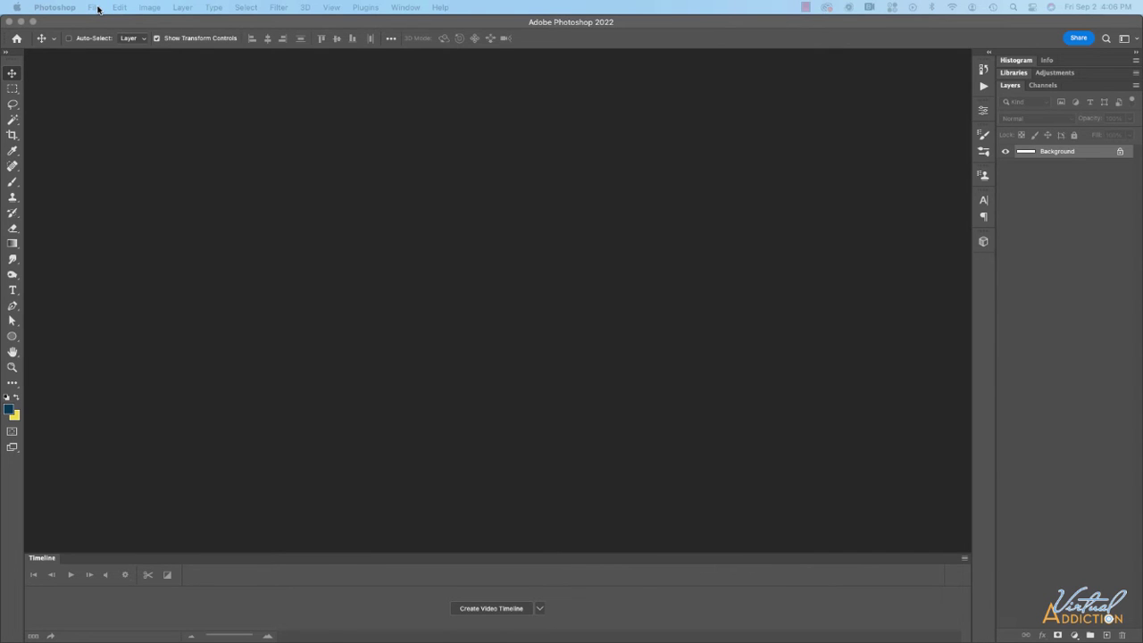
Create a 728 x 90 px document at 72 ppi and fill its background with the dark blue foreground color
{"action": "left_click", "coordinate": [97, 8]}
{"action": "left_click", "coordinate": [97, 9]}
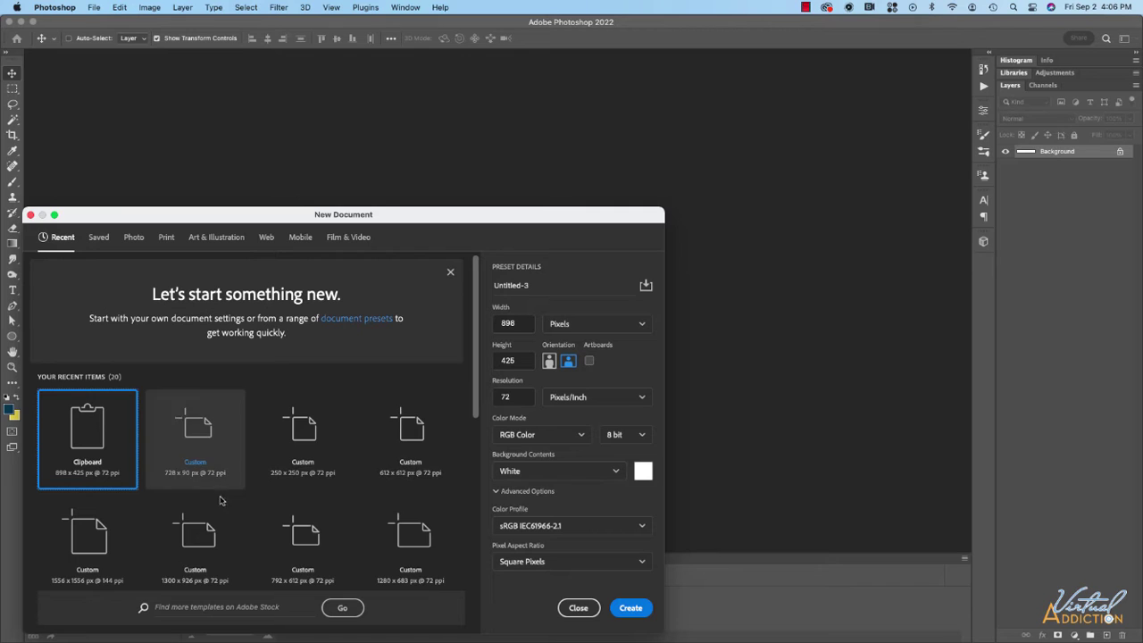
{"action": "left_click", "coordinate": [199, 441]}
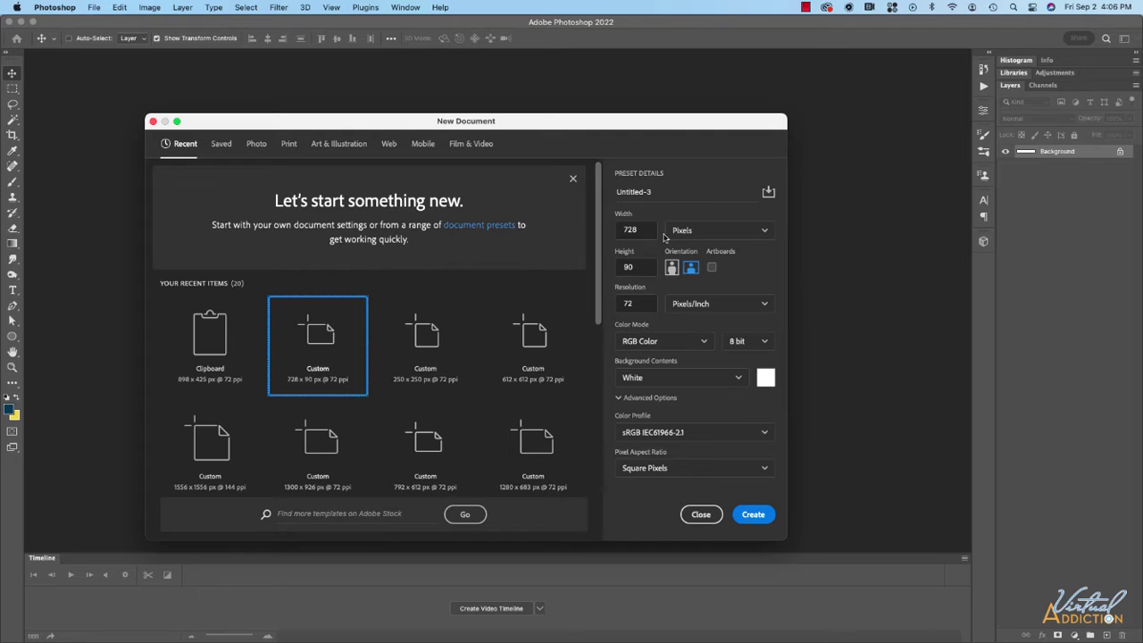
{"action": "left_click", "coordinate": [746, 520]}
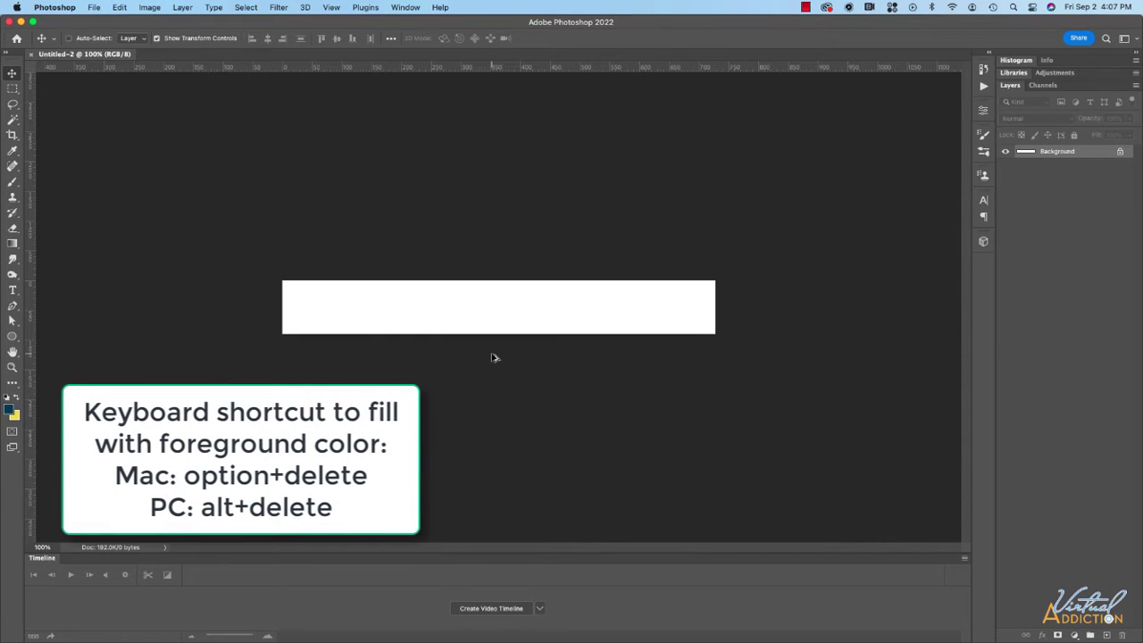
{"action": "key", "text": "alt+Delete"}
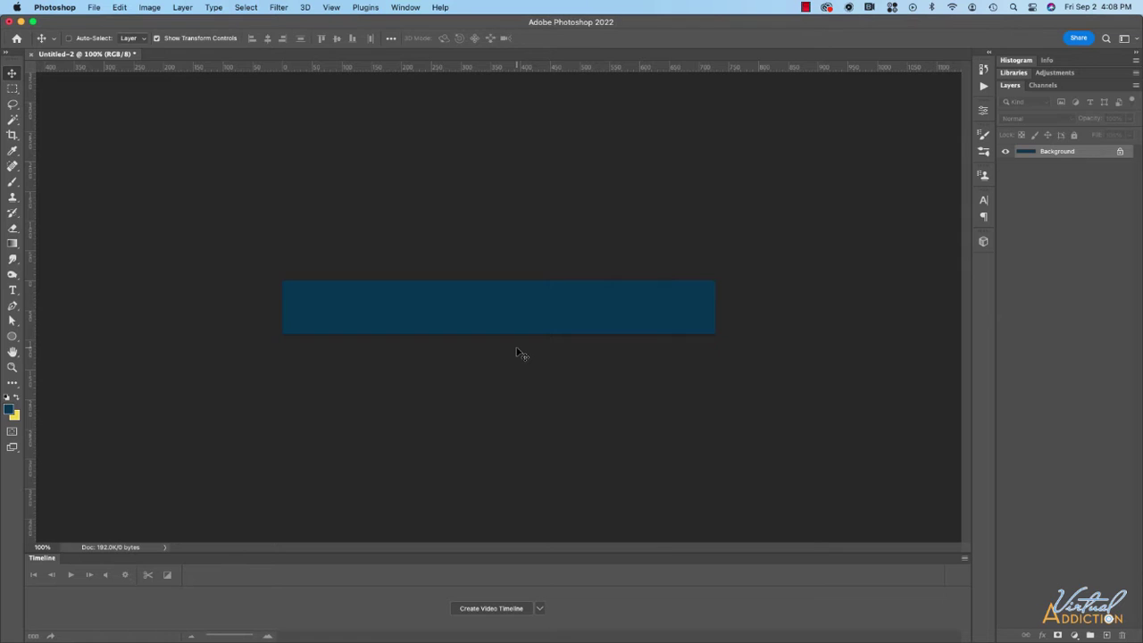
Paste the copied fish artwork into the banner as a Smart Object and commit its placement
{"action": "key", "text": "super+c"}
{"action": "key", "text": "super+v"}
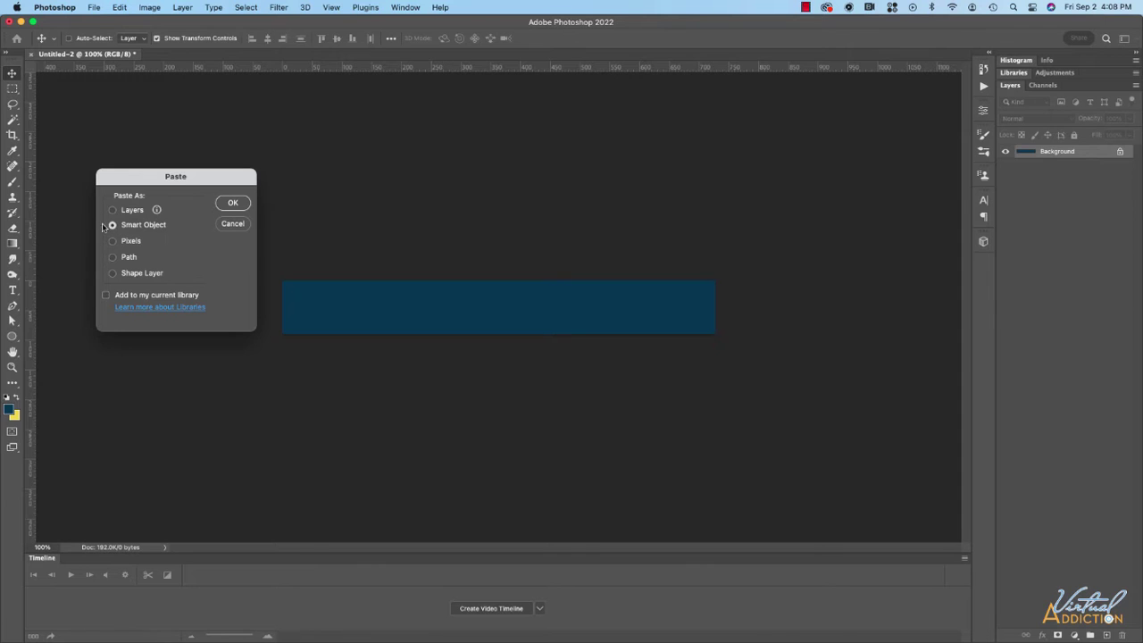
{"action": "left_click", "coordinate": [233, 204]}
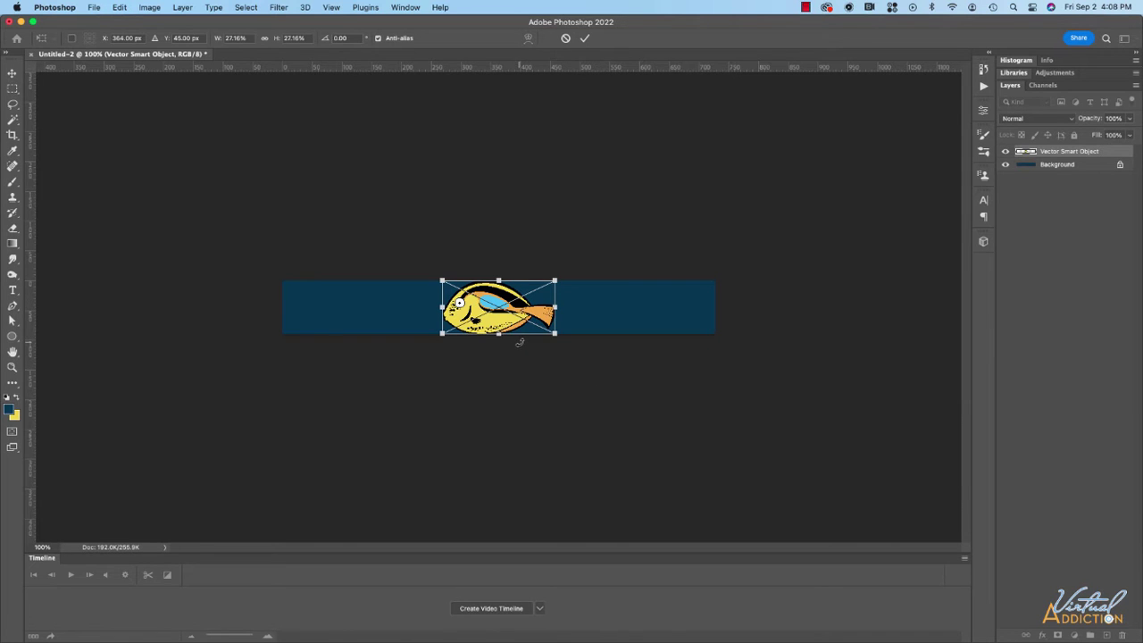
{"action": "key", "text": "Return"}
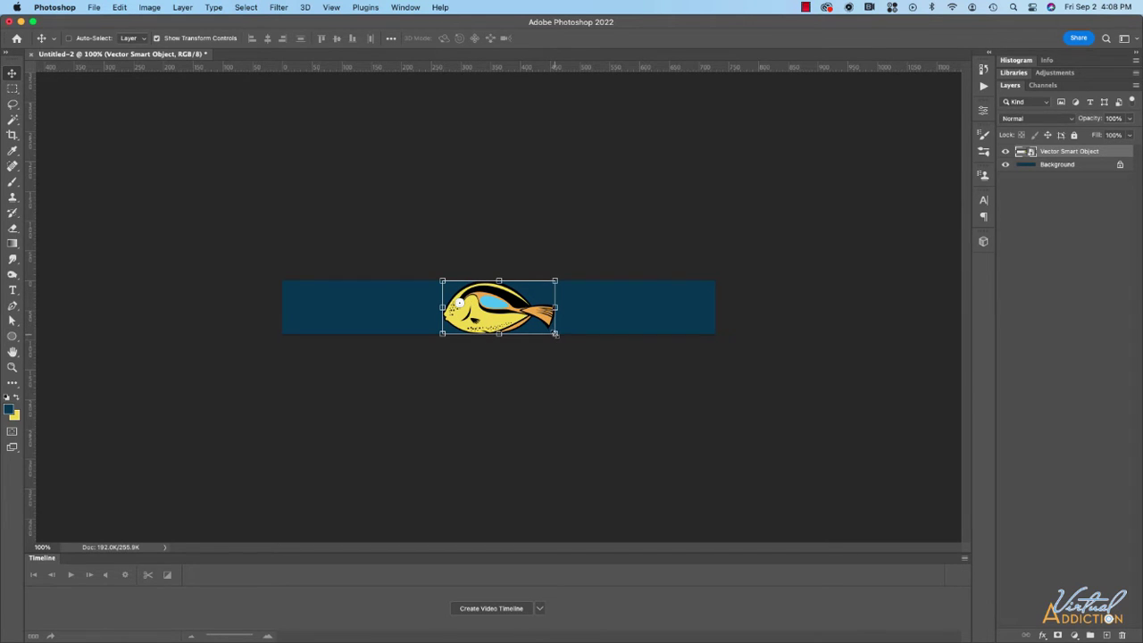
Scale the fish to about 117% and place it so only its head shows at the banner's right end
{"action": "left_click_drag", "start_coordinate": [554, 332], "coordinate": [774, 436]}
{"action": "left_click_drag", "start_coordinate": [576, 323], "coordinate": [774, 289]}
{"action": "left_click_drag", "start_coordinate": [640, 404], "coordinate": [548, 437]}
{"action": "mouse_move", "coordinate": [677, 320]}
{"action": "left_mouse_down"}
{"action": "mouse_move", "coordinate": [702, 312]}
{"action": "mouse_move", "coordinate": [674, 318]}
{"action": "left_mouse_up"}
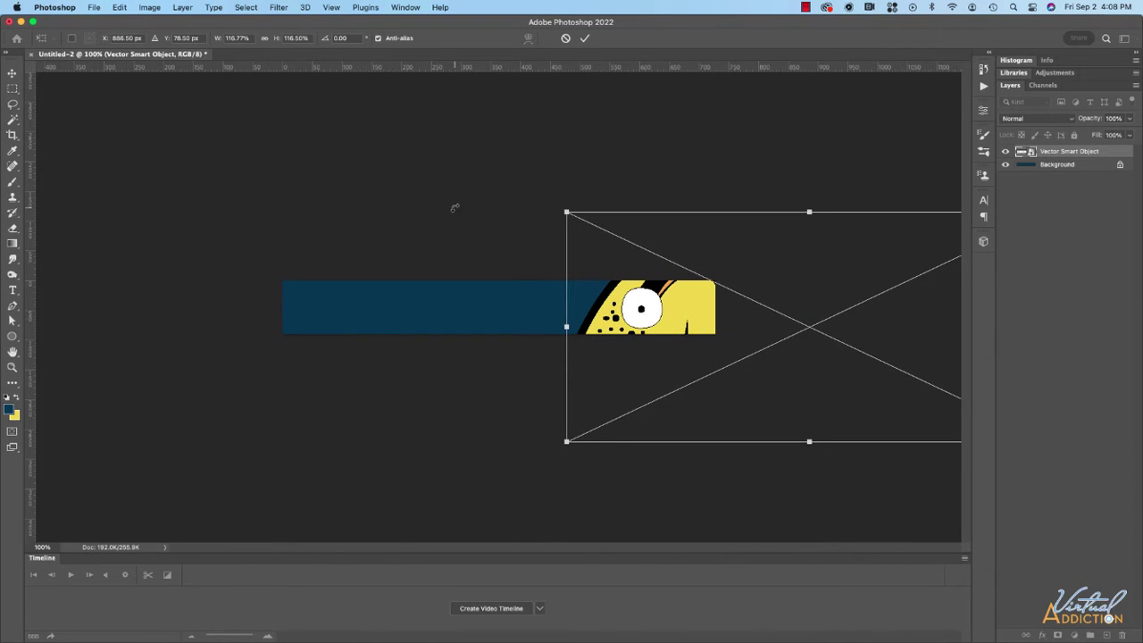
{"action": "left_click", "coordinate": [11, 90]}
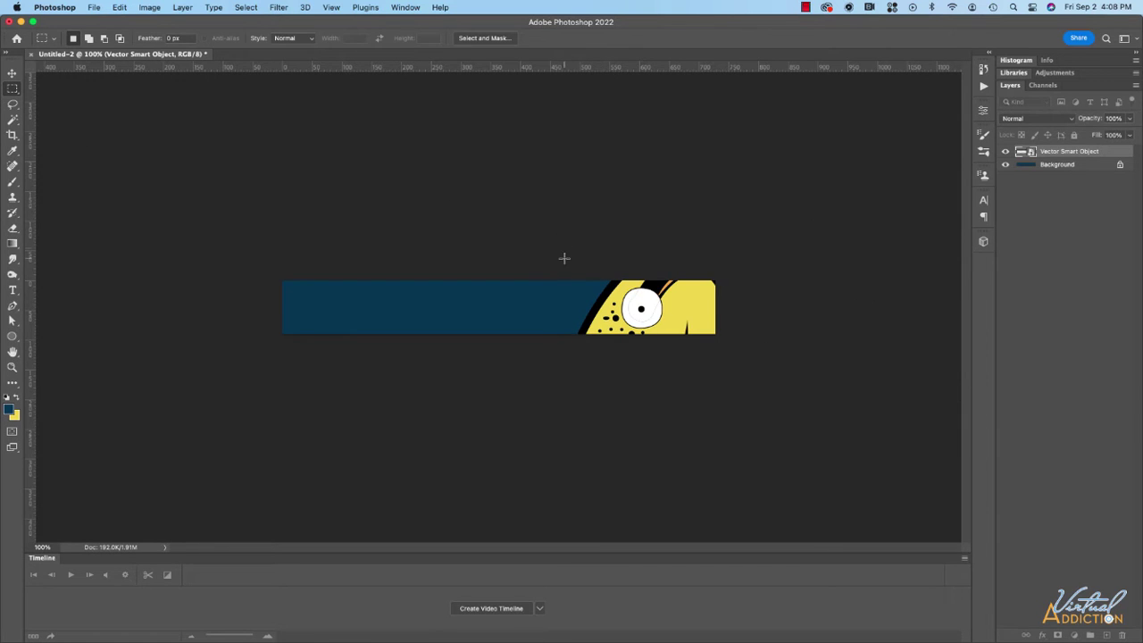
Rename the Vector Smart Object layer as fish
{"action": "double_click", "coordinate": [1062, 152]}
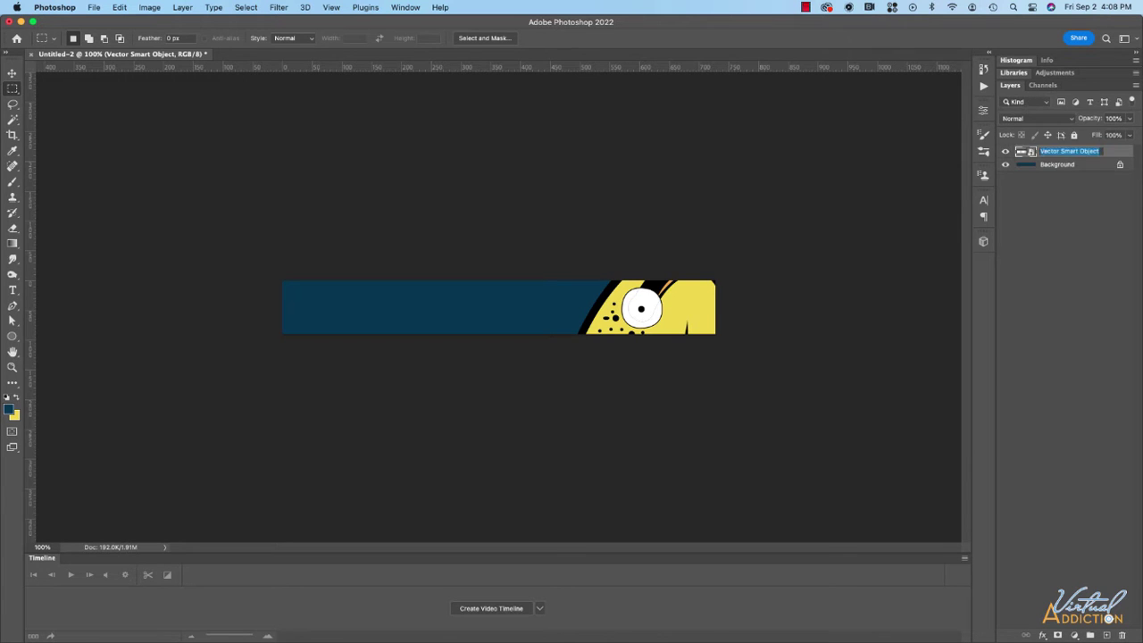
{"action": "type", "text": "fish"}
{"action": "key", "text": "Return"}
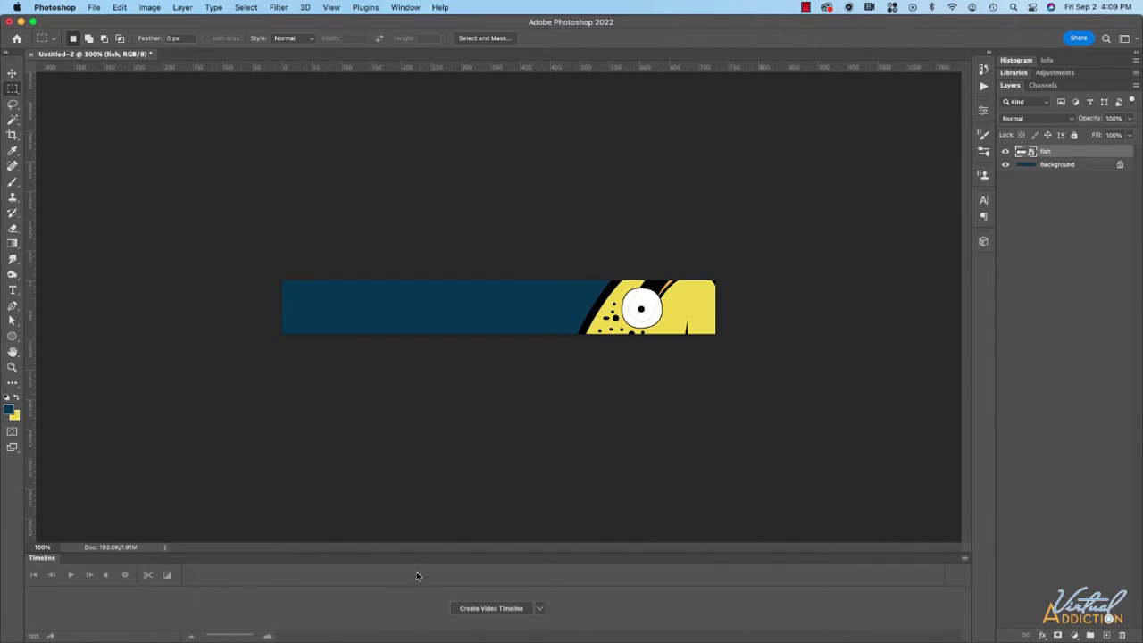
Enlarge the Timeline panel and create a video timeline for the banner
{"action": "left_click_drag", "start_coordinate": [405, 553], "coordinate": [405, 360]}
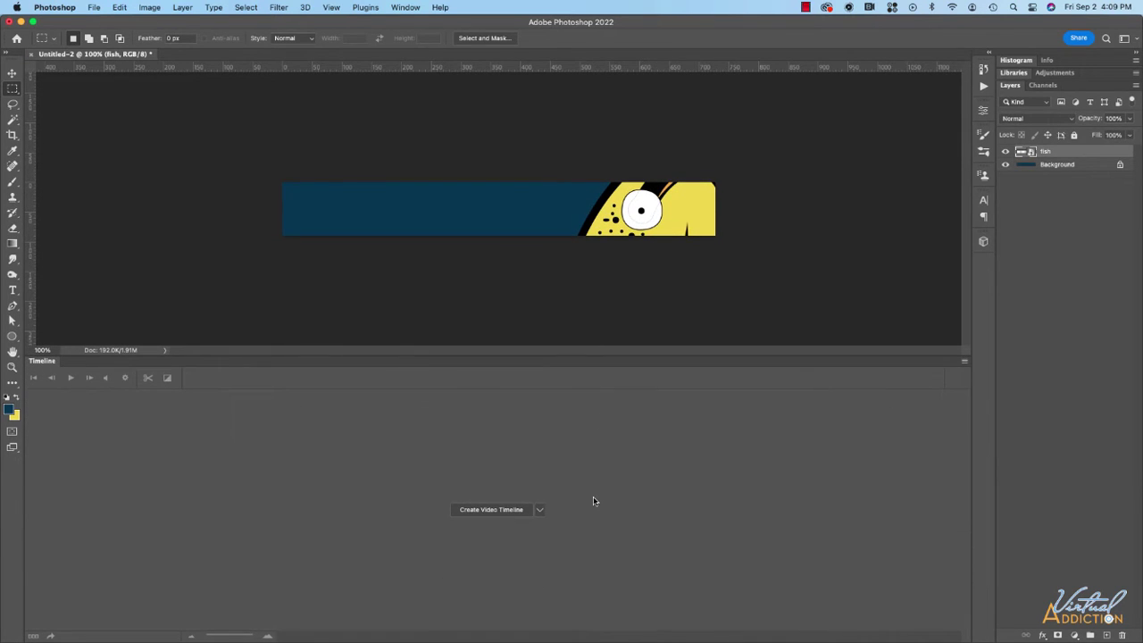
{"action": "left_click", "coordinate": [539, 511]}
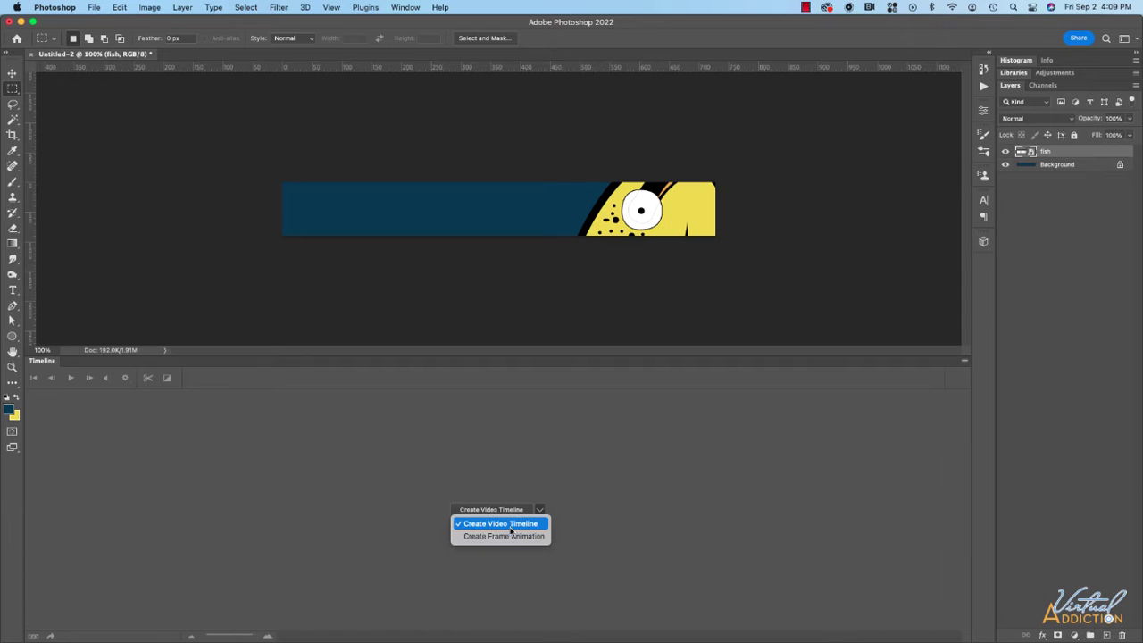
{"action": "left_click", "coordinate": [511, 529]}
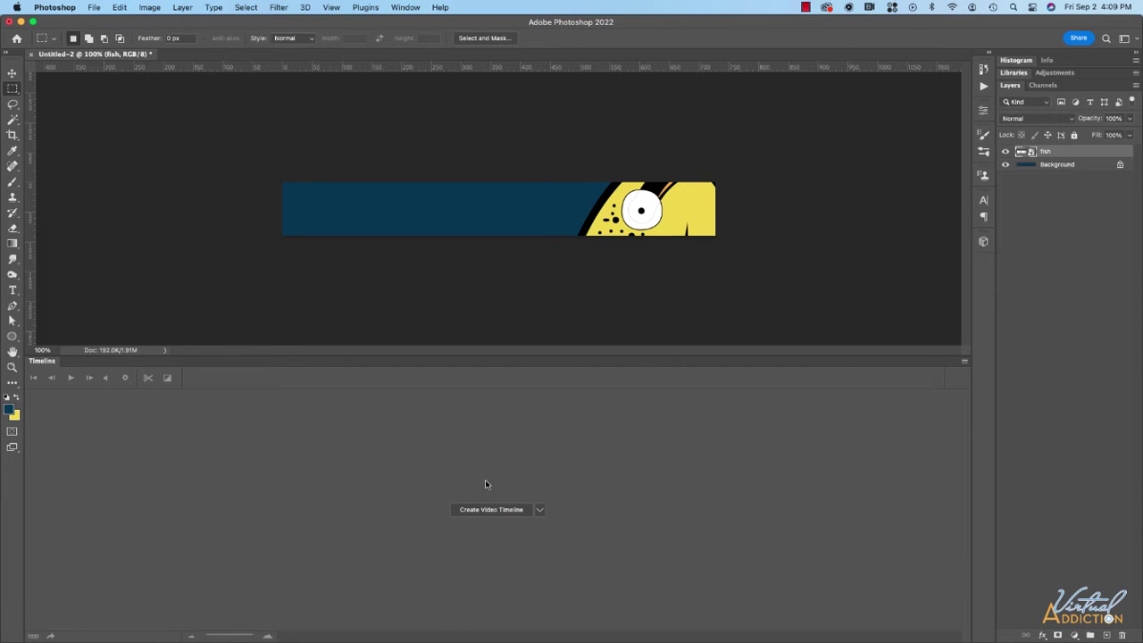
{"action": "left_click", "coordinate": [492, 511]}
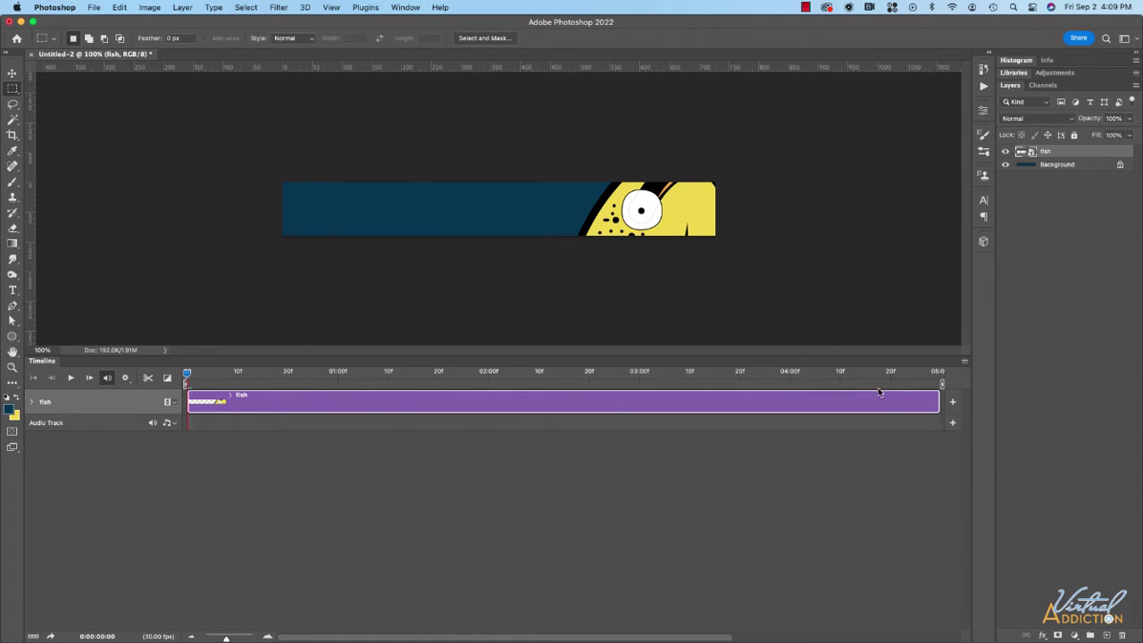
{"action": "mouse_move", "coordinate": [938, 400]}
{"action": "left_mouse_down"}
{"action": "mouse_move", "coordinate": [703, 401]}
{"action": "mouse_move", "coordinate": [920, 398]}
{"action": "left_mouse_up"}
Animate the fish's Position with a keyframe at 0:00 and another at 02:00, where its eye reaches the banner's left end
{"action": "left_click", "coordinate": [33, 403]}
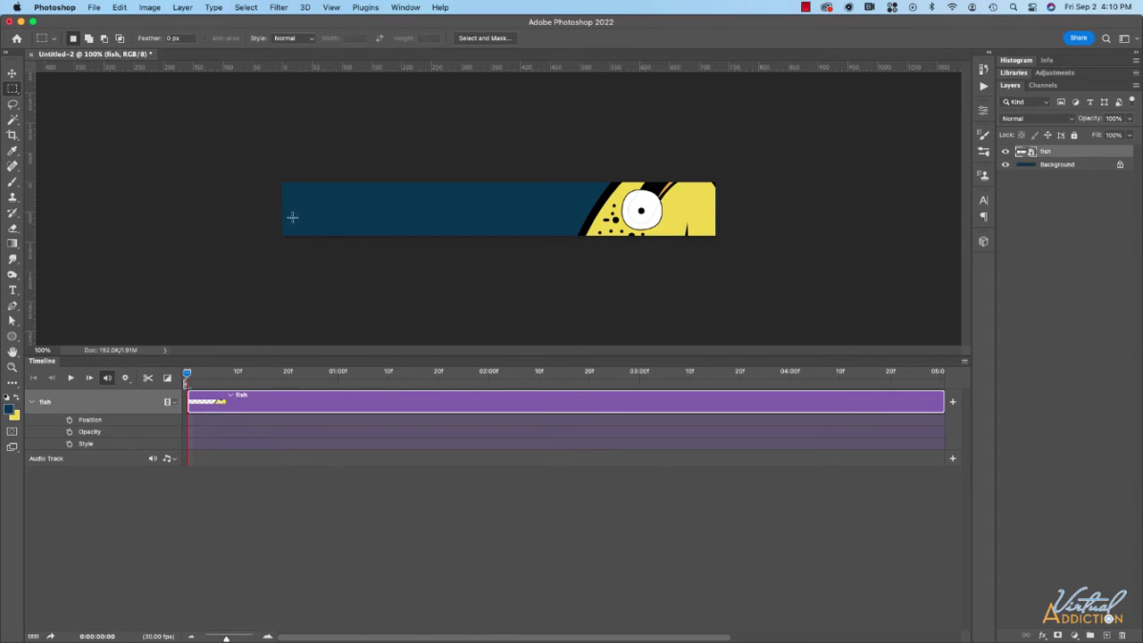
{"action": "left_click", "coordinate": [70, 421]}
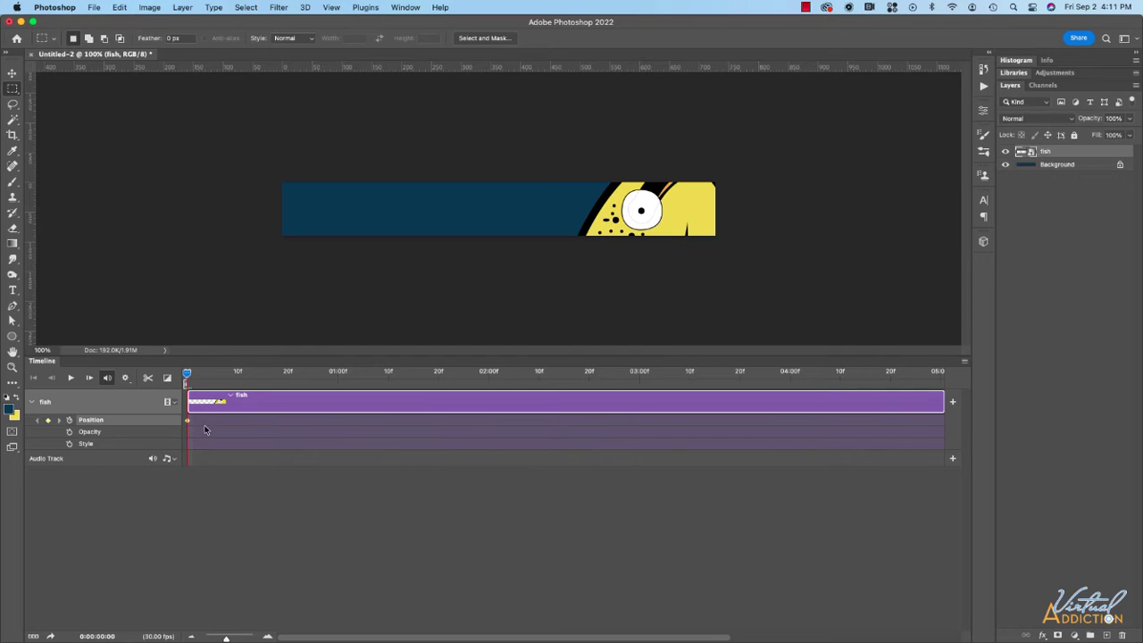
{"action": "left_click_drag", "start_coordinate": [187, 375], "coordinate": [486, 376]}
{"action": "left_click", "coordinate": [12, 72]}
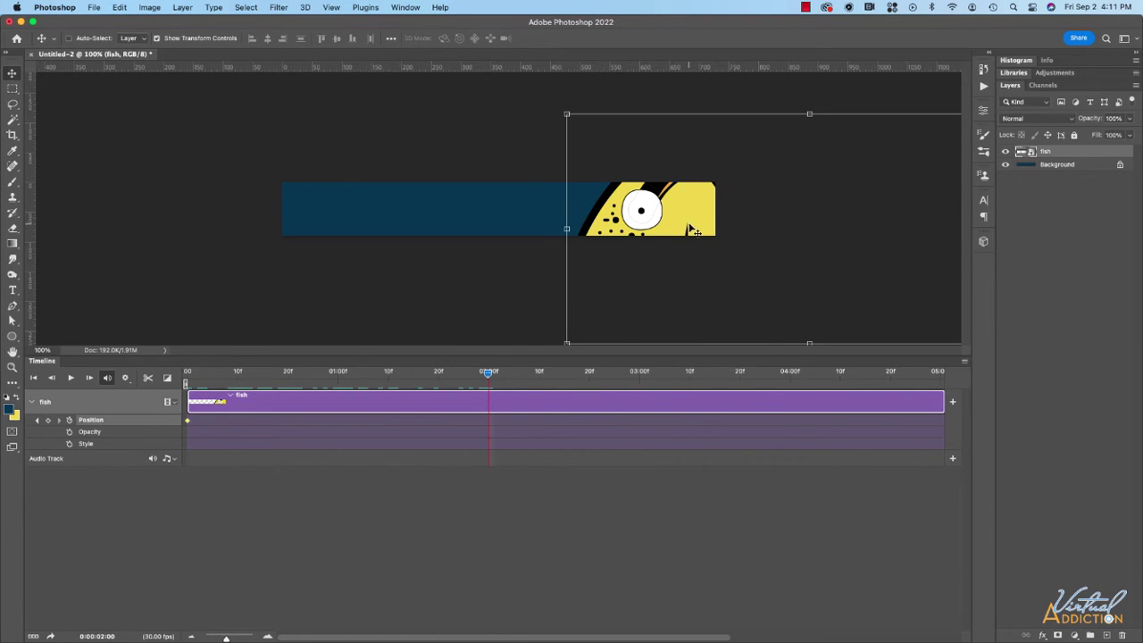
{"action": "left_click_drag", "start_coordinate": [692, 231], "coordinate": [366, 225]}
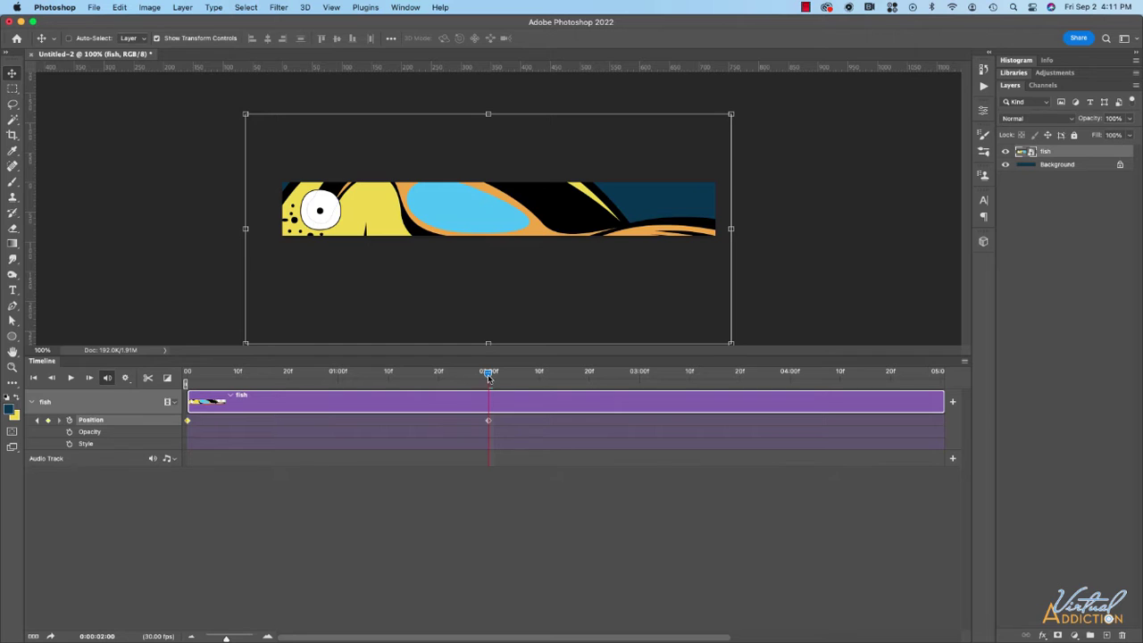
Play the fish's position animation from the start and check its position at the 02:00 keyframe
{"action": "left_click_drag", "start_coordinate": [474, 376], "coordinate": [156, 375]}
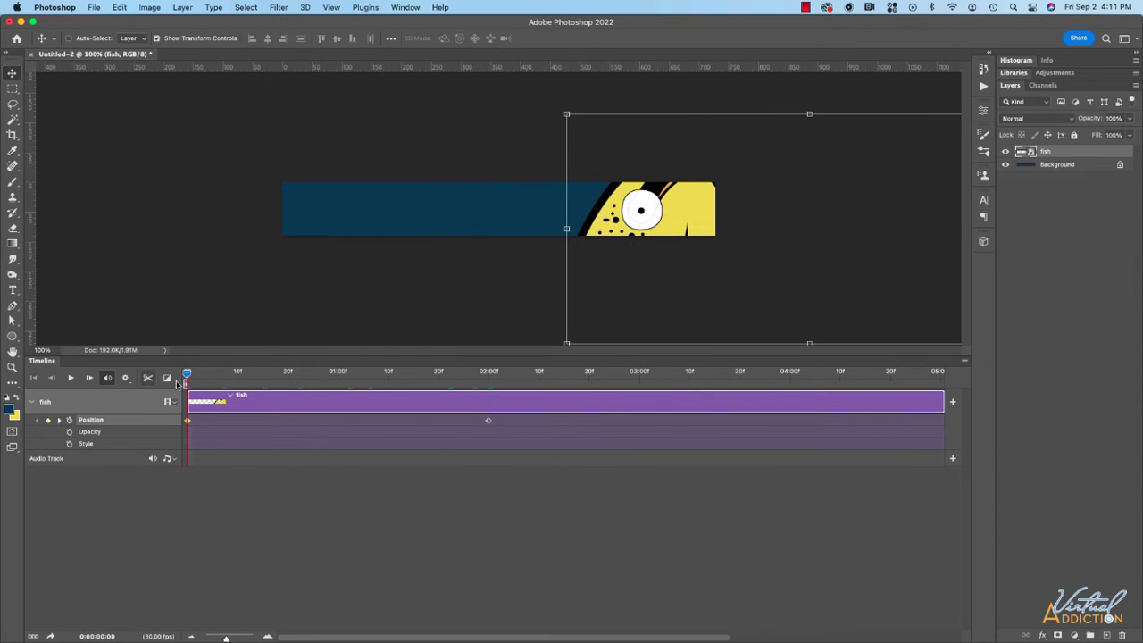
{"action": "key", "text": "space"}
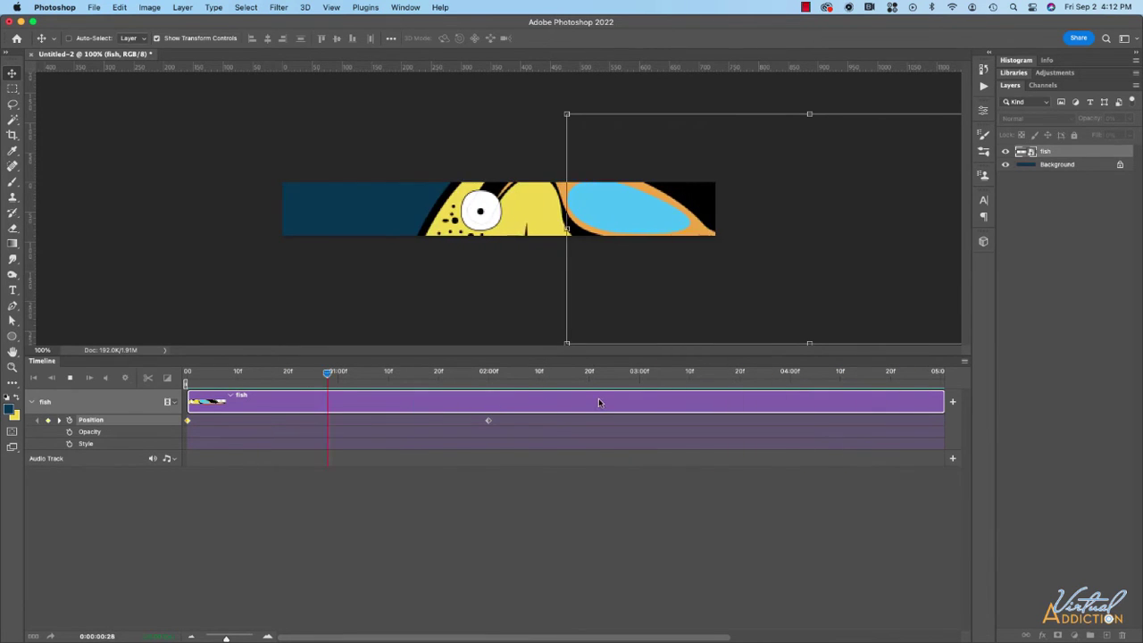
{"action": "key", "text": "space"}
{"action": "left_click", "coordinate": [488, 373]}
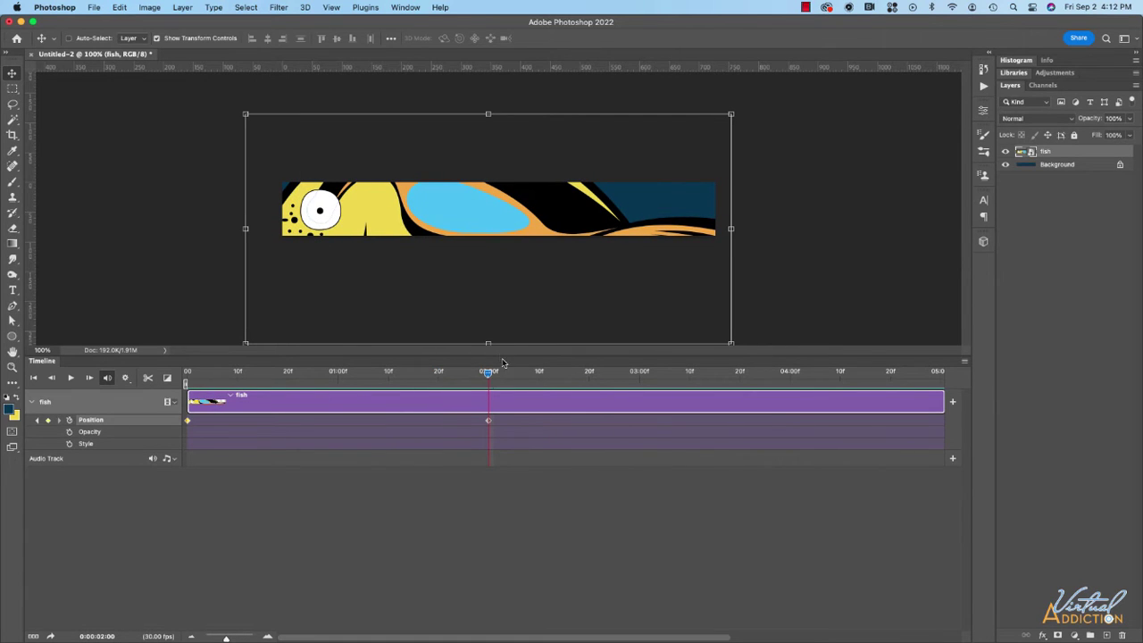
Add Opacity keyframes to the fish layer at the start of the timeline and at 01:10
{"action": "left_click_drag", "start_coordinate": [488, 375], "coordinate": [175, 383]}
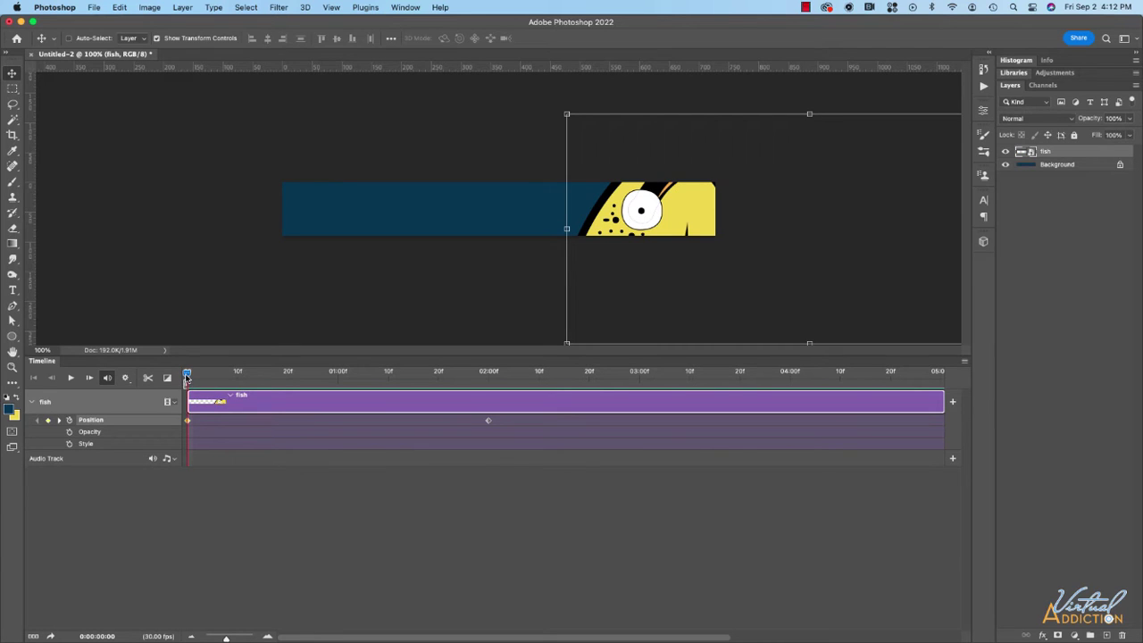
{"action": "left_click", "coordinate": [70, 433]}
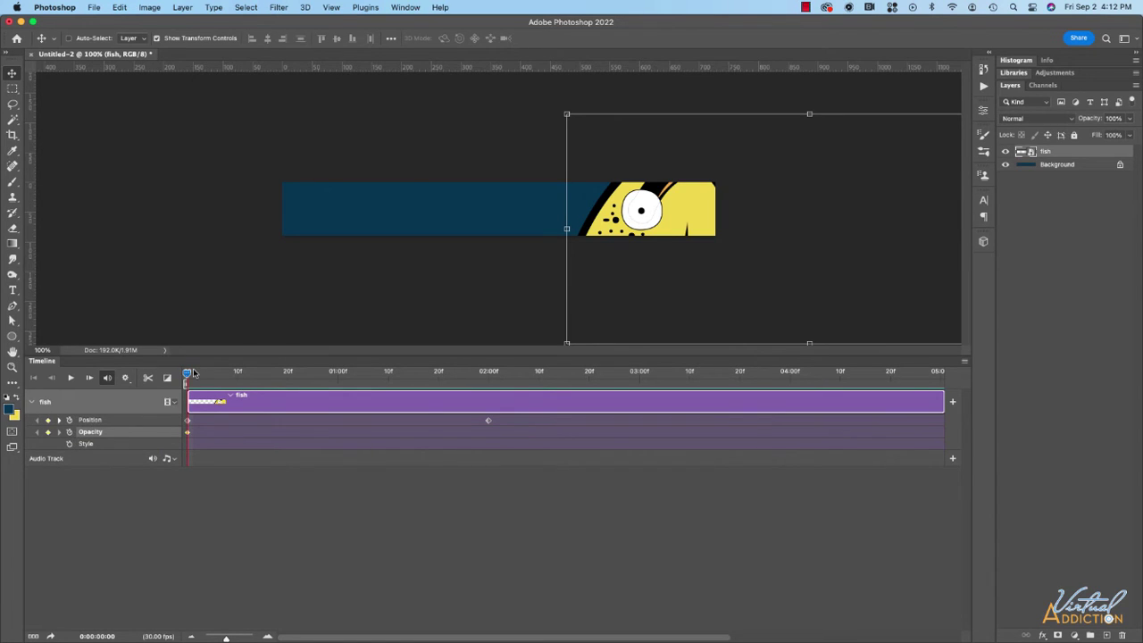
{"action": "left_click_drag", "start_coordinate": [188, 375], "coordinate": [387, 376]}
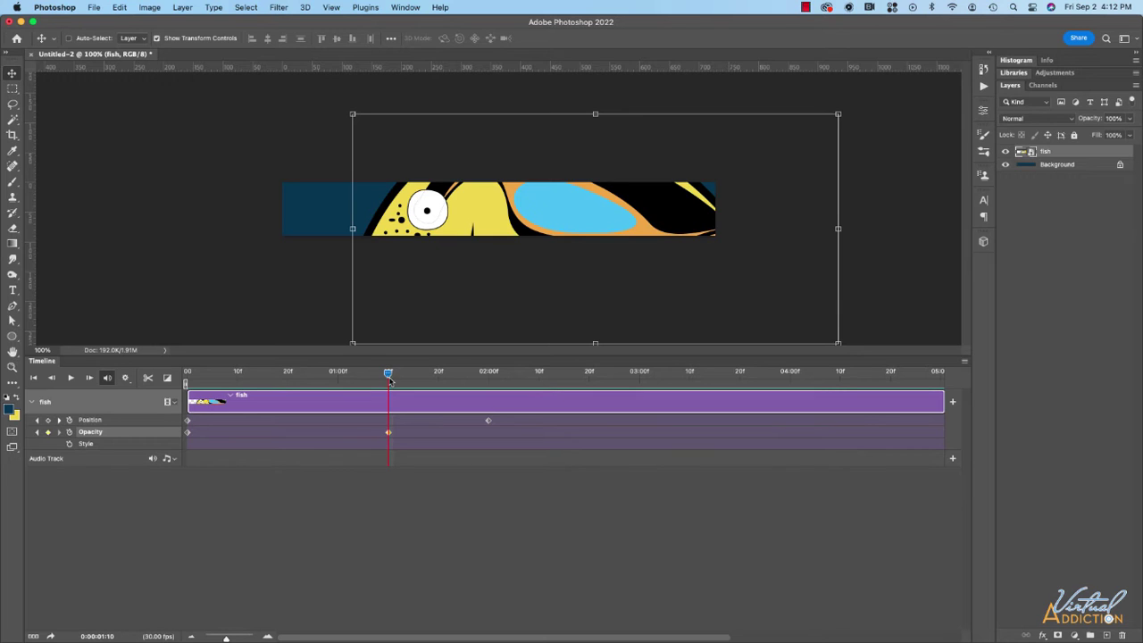
Set the fish layer's opacity to 0% at the first Opacity keyframe
{"action": "left_click_drag", "start_coordinate": [389, 375], "coordinate": [187, 375]}
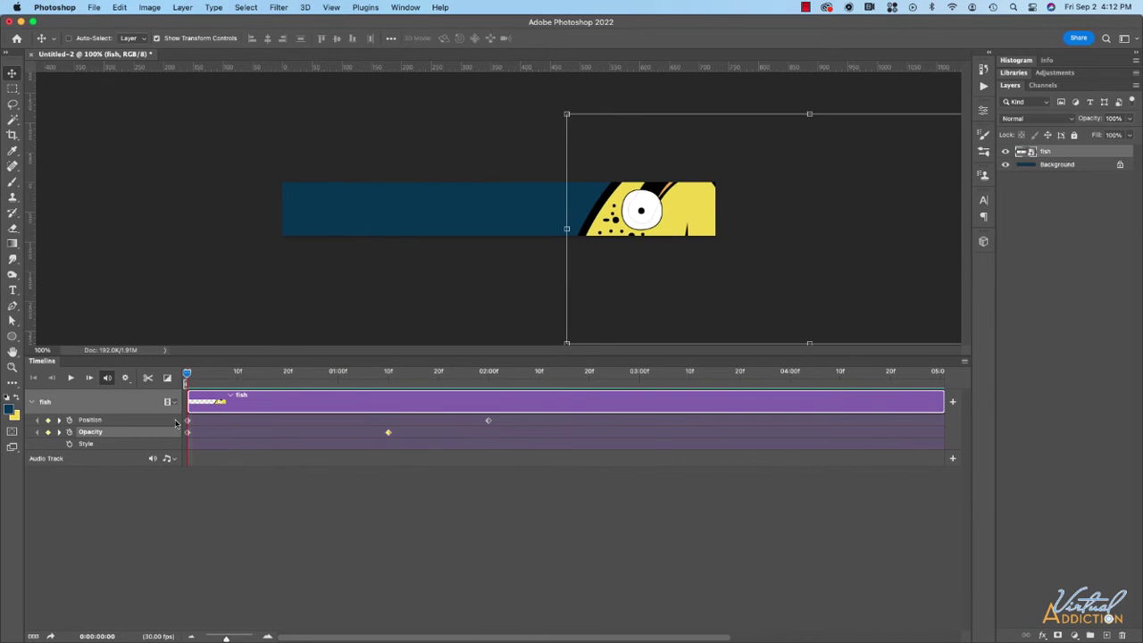
{"action": "left_click", "coordinate": [188, 433]}
{"action": "left_click", "coordinate": [1130, 120]}
{"action": "left_click_drag", "start_coordinate": [1130, 134], "coordinate": [1060, 137]}
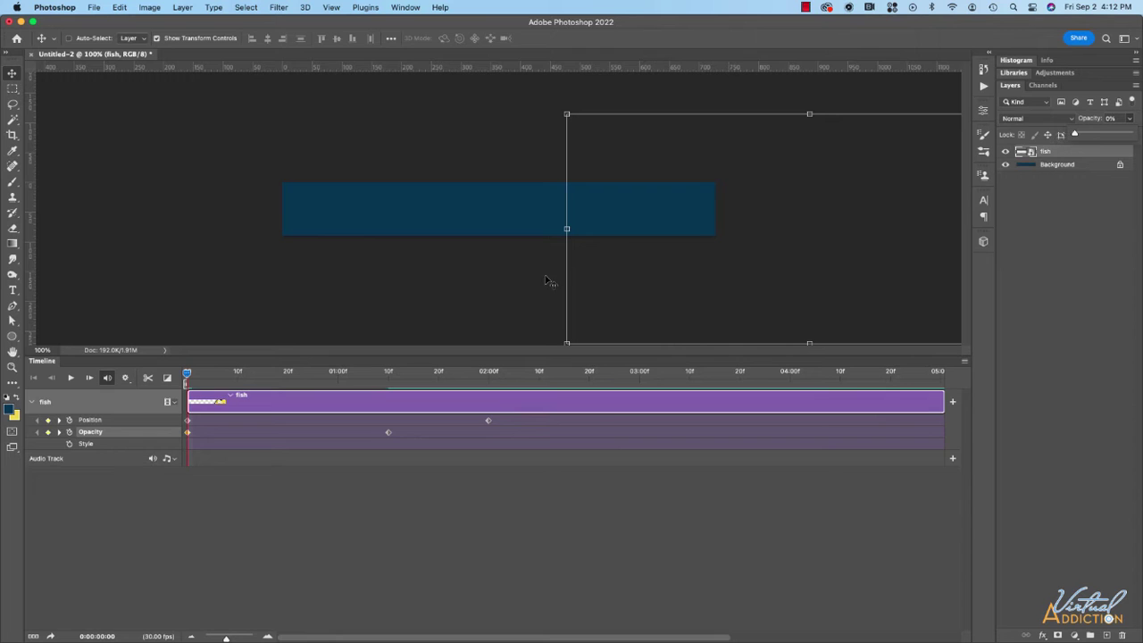
Play the fish's fade-in and movement from the start, and return the playhead to 0:00
{"action": "left_click", "coordinate": [185, 379]}
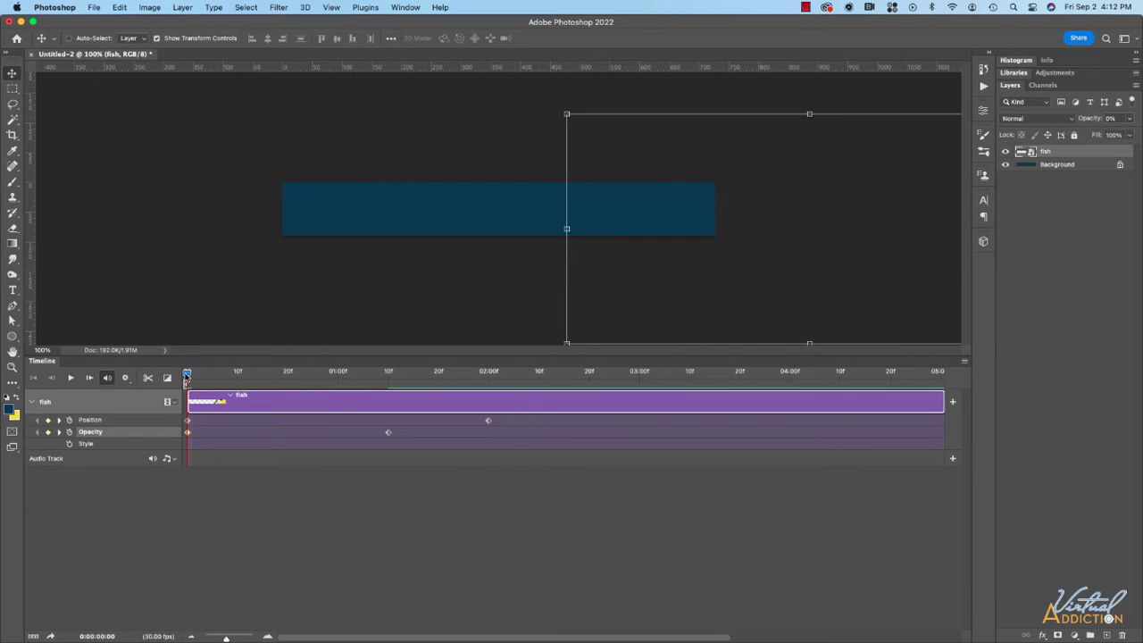
{"action": "key", "text": "space"}
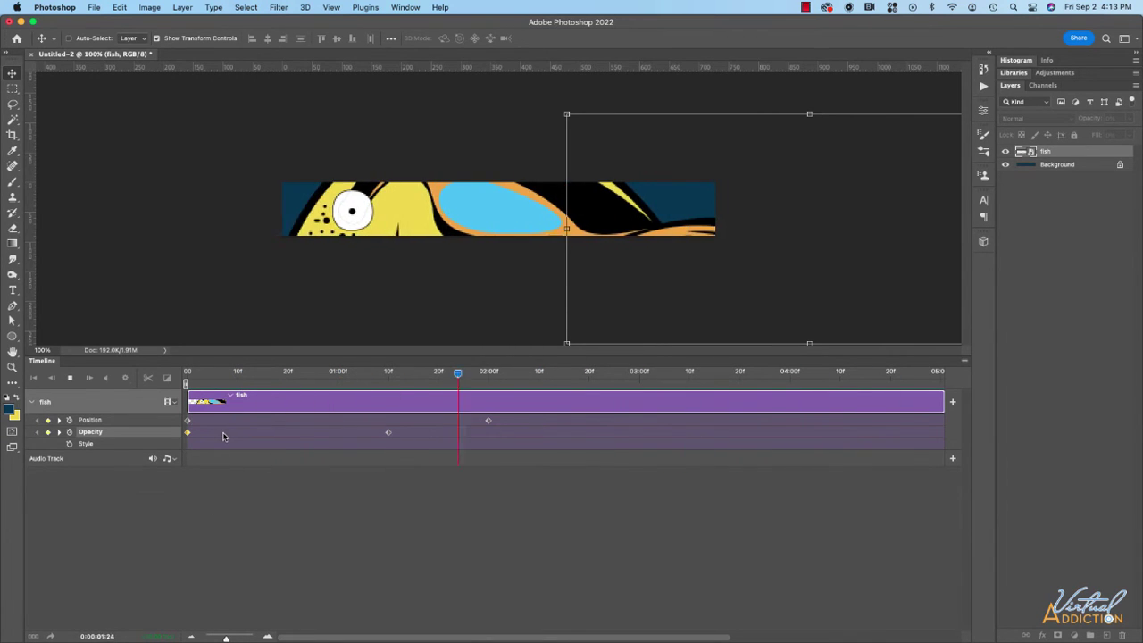
{"action": "key", "text": "space"}
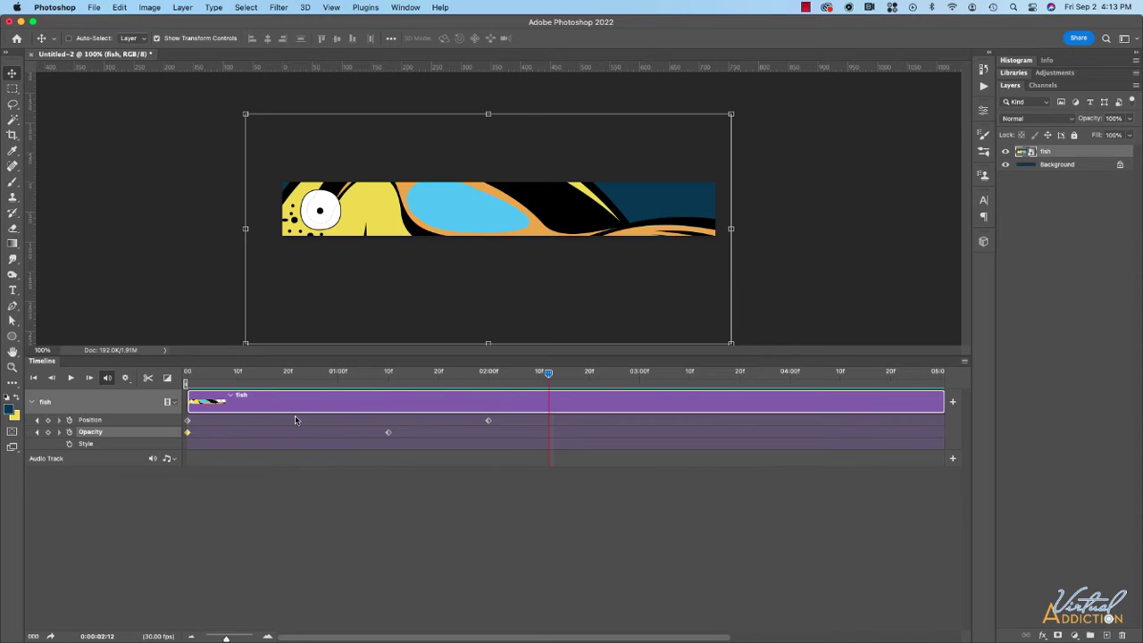
{"action": "left_click_drag", "start_coordinate": [549, 375], "coordinate": [186, 375]}
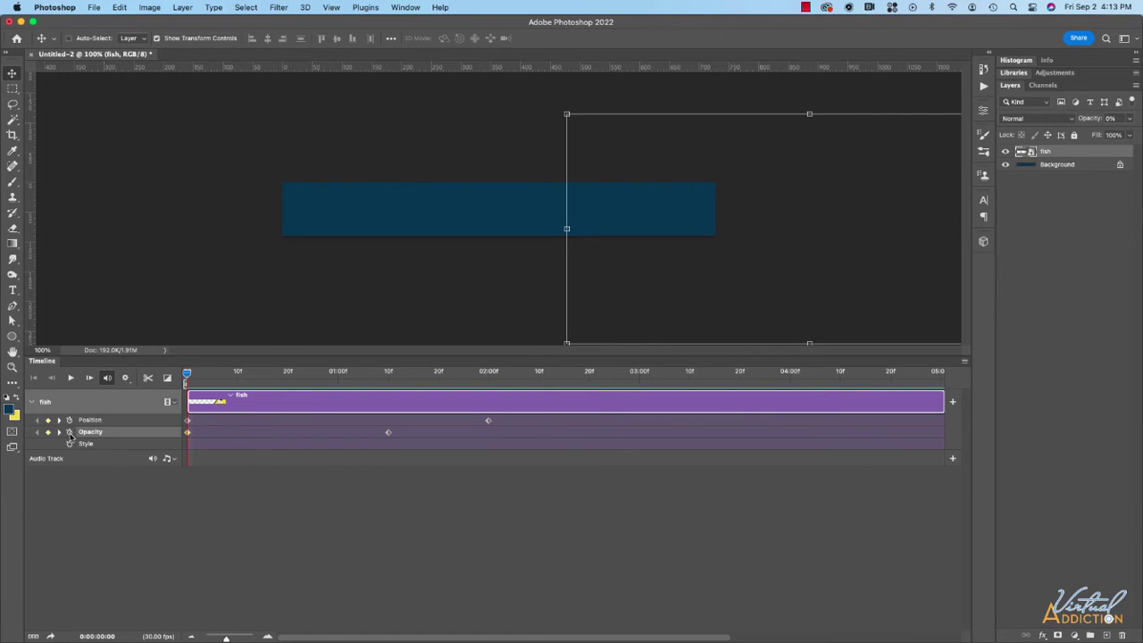
Remove the fish layer's opacity animation and set its opacity to 100%
{"action": "left_click", "coordinate": [70, 433]}
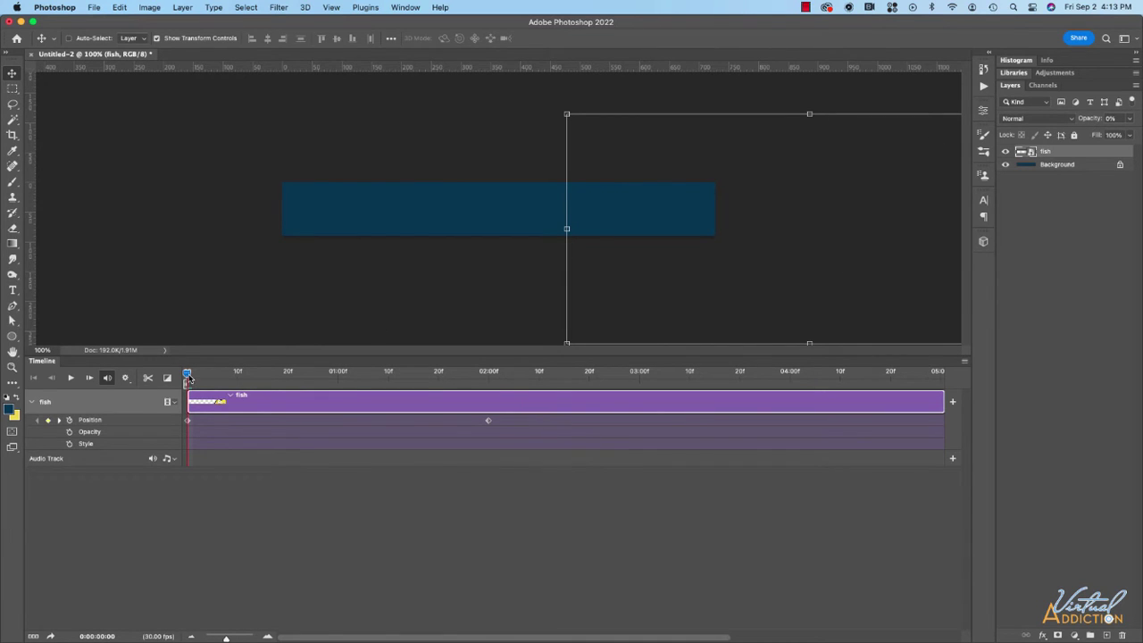
{"action": "left_click", "coordinate": [1094, 121]}
{"action": "left_click_drag", "start_coordinate": [1093, 121], "coordinate": [1139, 119]}
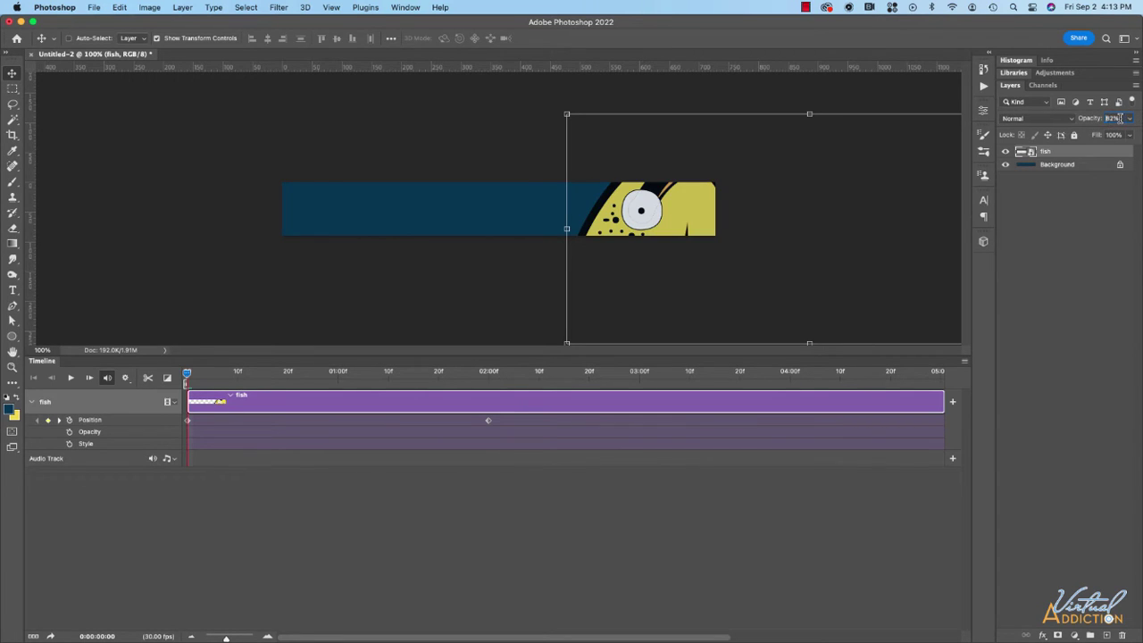
{"action": "type", "text": "100"}
{"action": "key", "text": "Return"}
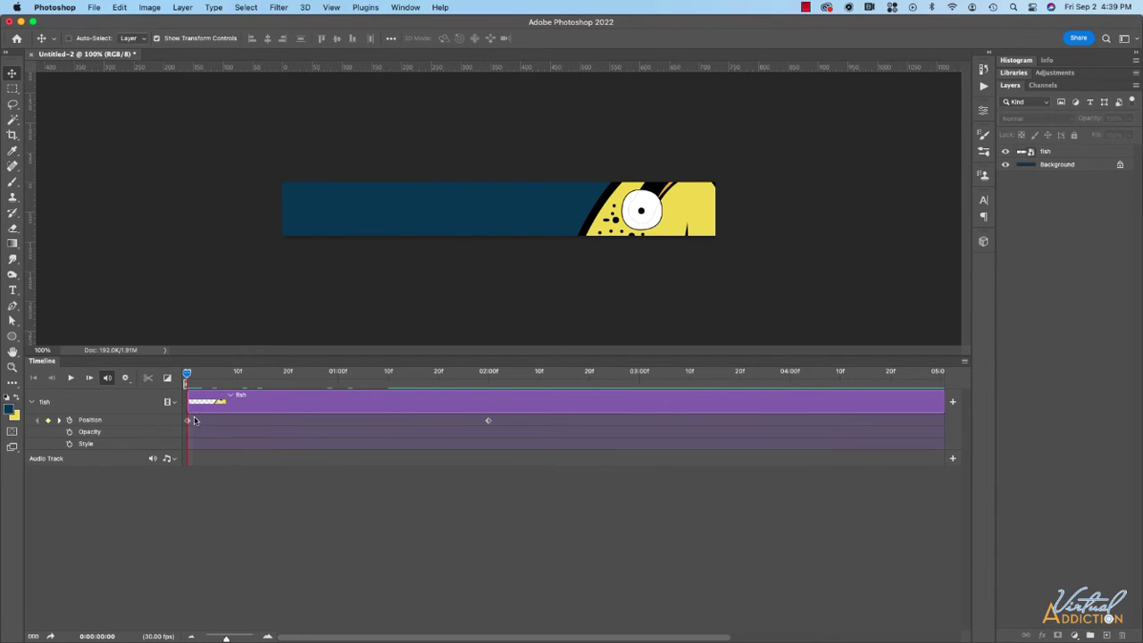
Delete the fish's Position keyframe at the start of the timeline
{"action": "left_click", "coordinate": [49, 423]}
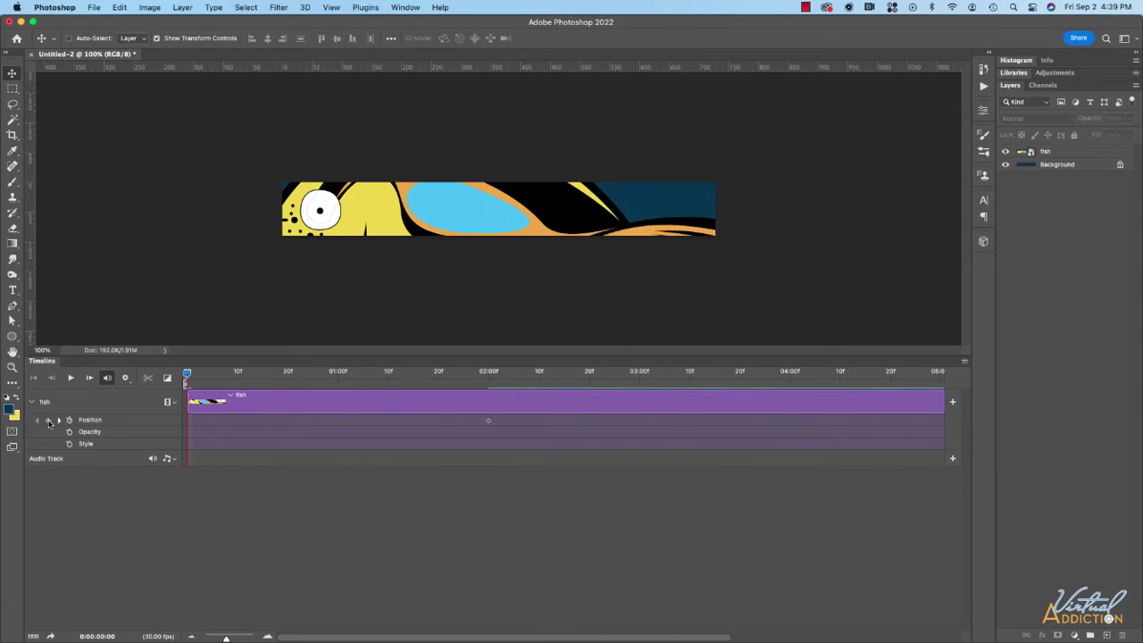
Move the fish so only its head shows at the banner's right end, and remove its Position animation with the playhead at 0:00
{"action": "left_click_drag", "start_coordinate": [188, 373], "coordinate": [217, 374]}
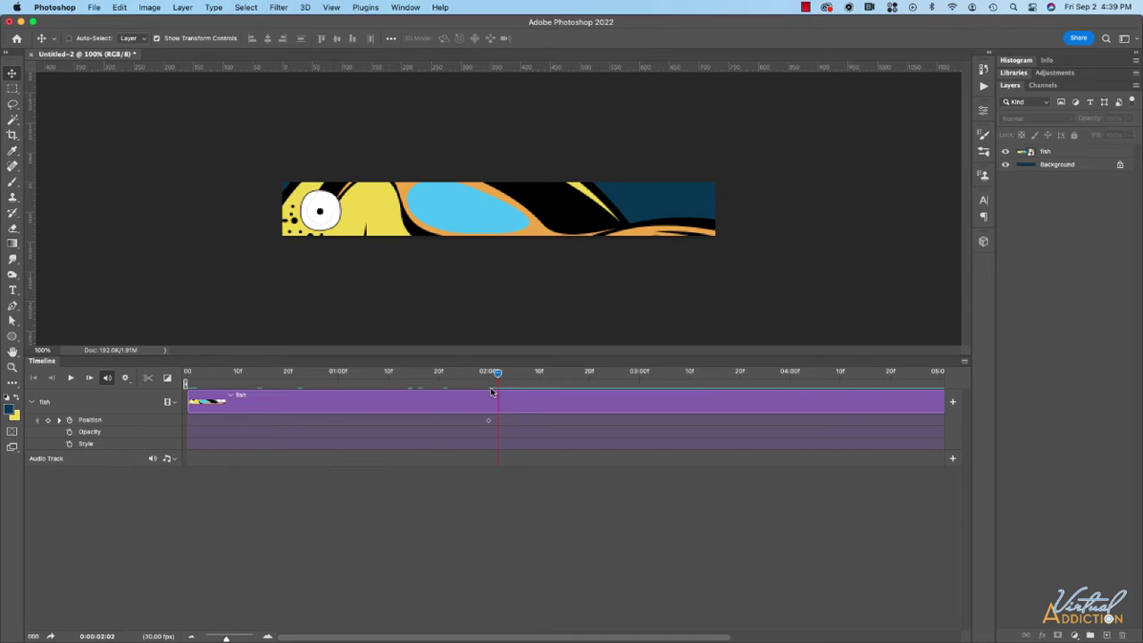
{"action": "left_click", "coordinate": [350, 225], "text": "super"}
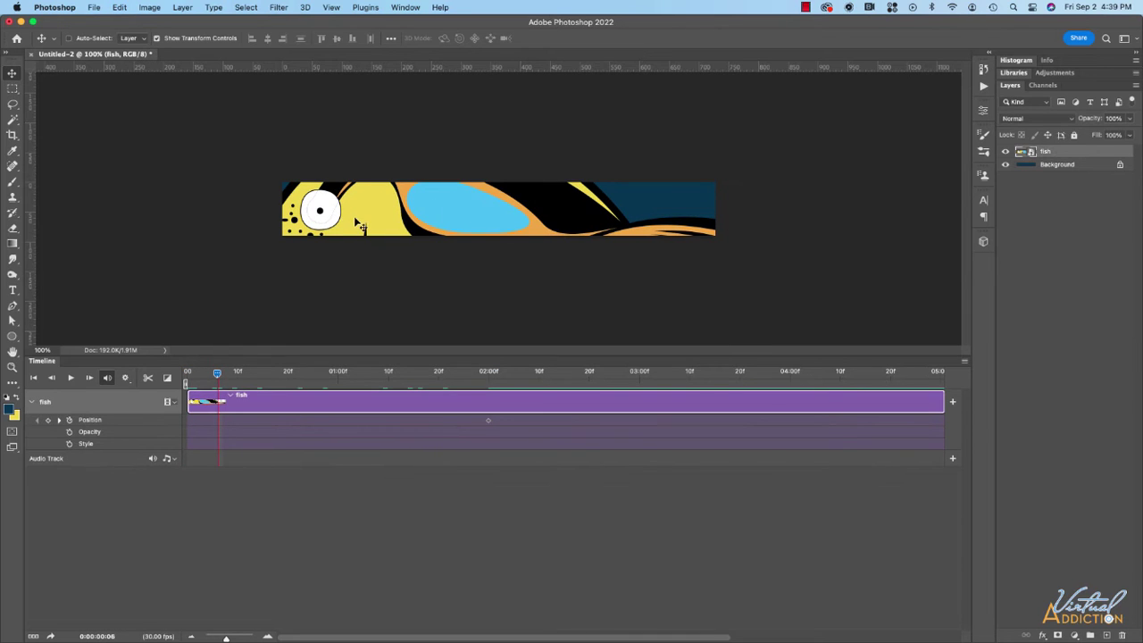
{"action": "left_click_drag", "start_coordinate": [350, 221], "coordinate": [704, 221]}
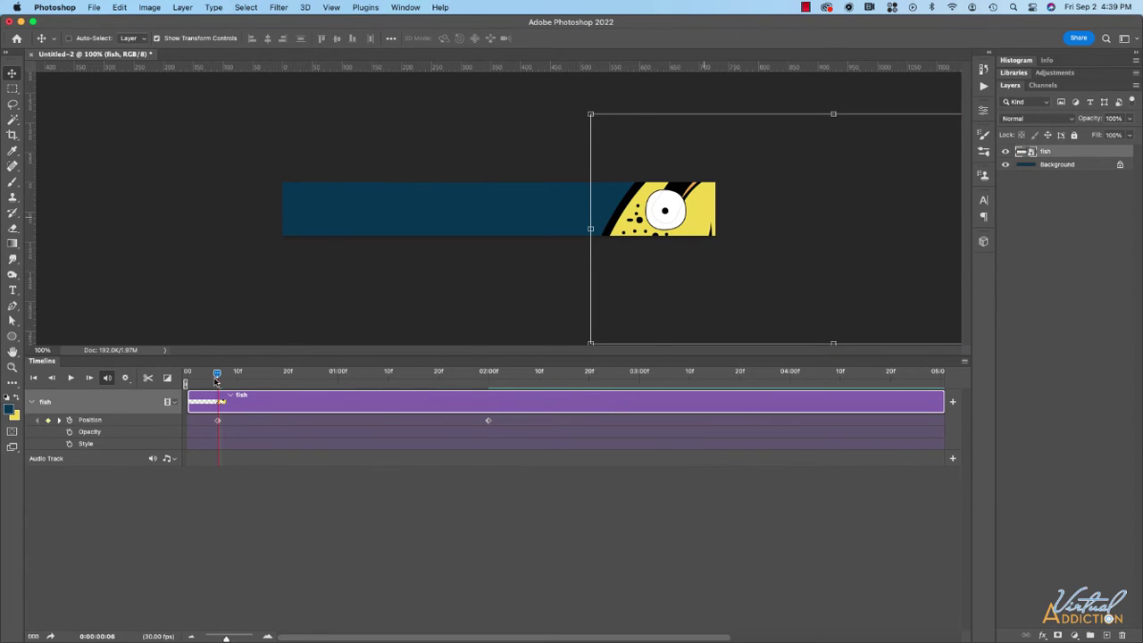
{"action": "left_click_drag", "start_coordinate": [217, 375], "coordinate": [187, 375]}
{"action": "left_click", "coordinate": [70, 421]}
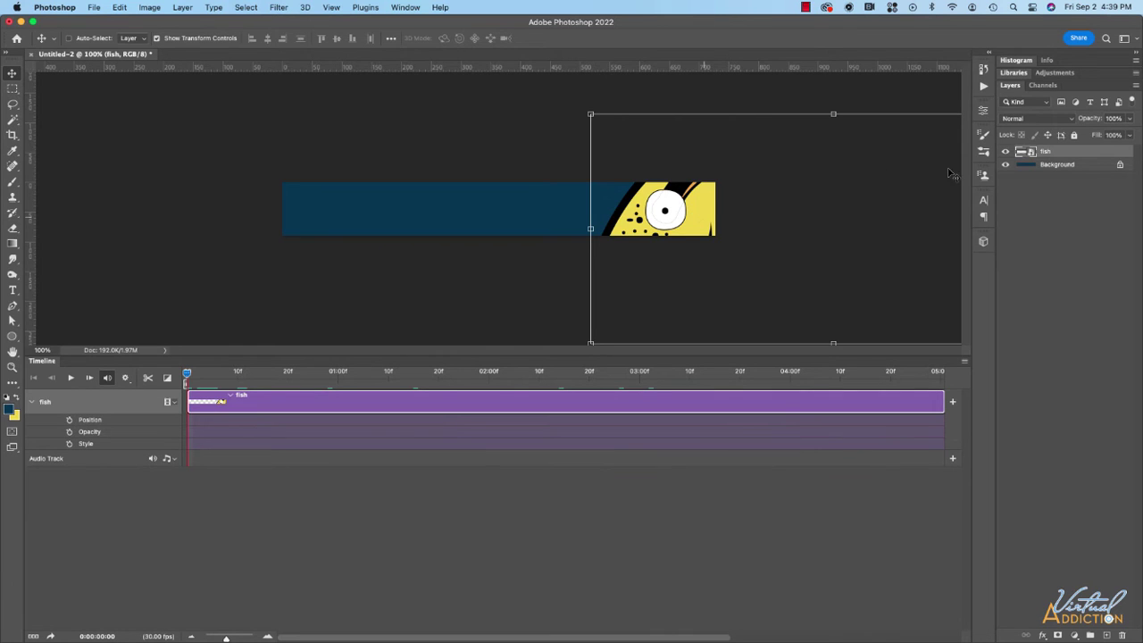
Convert the fish layer to a smart object and add a Transform keyframe for it at 0:00:01:20
{"action": "right_click", "coordinate": [1056, 154]}
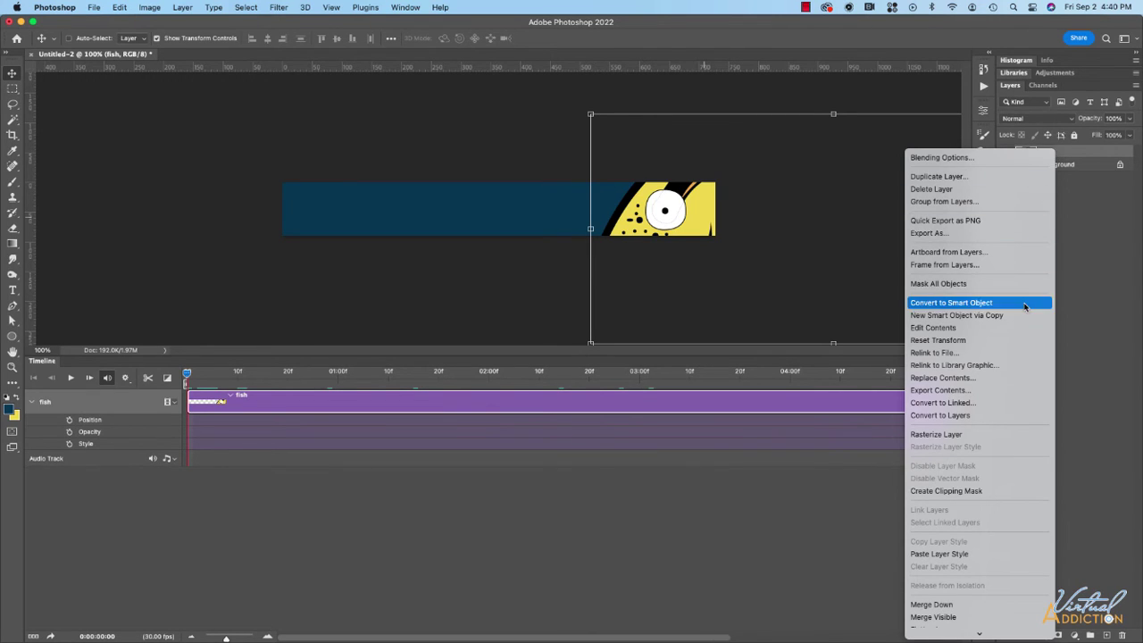
{"action": "left_click", "coordinate": [969, 304]}
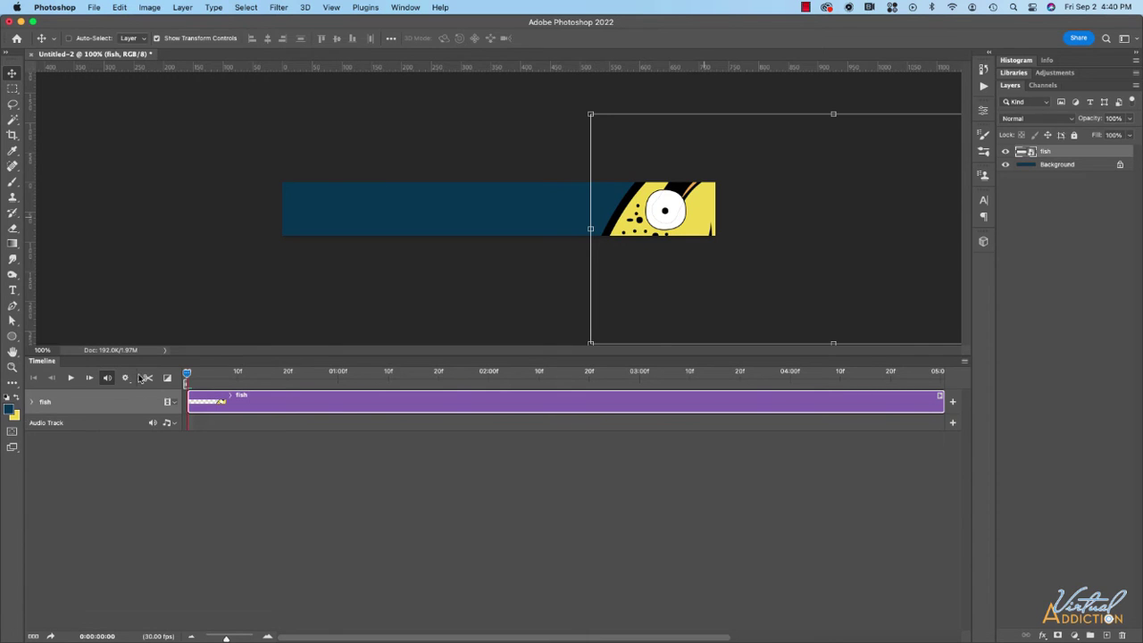
{"action": "left_click", "coordinate": [32, 403]}
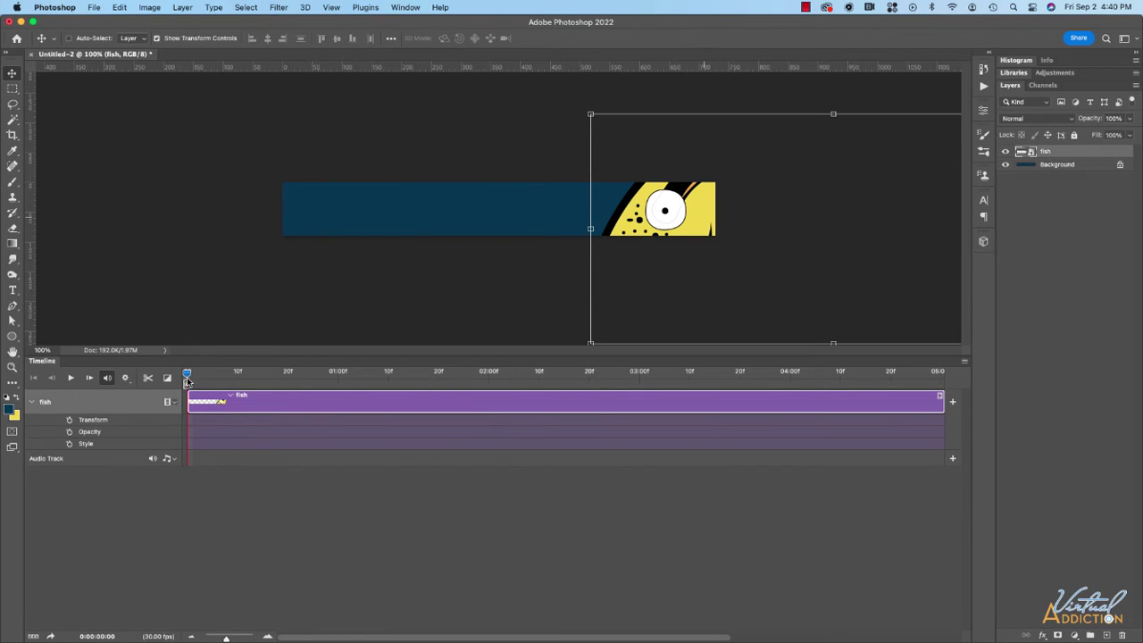
{"action": "left_click_drag", "start_coordinate": [186, 372], "coordinate": [438, 372]}
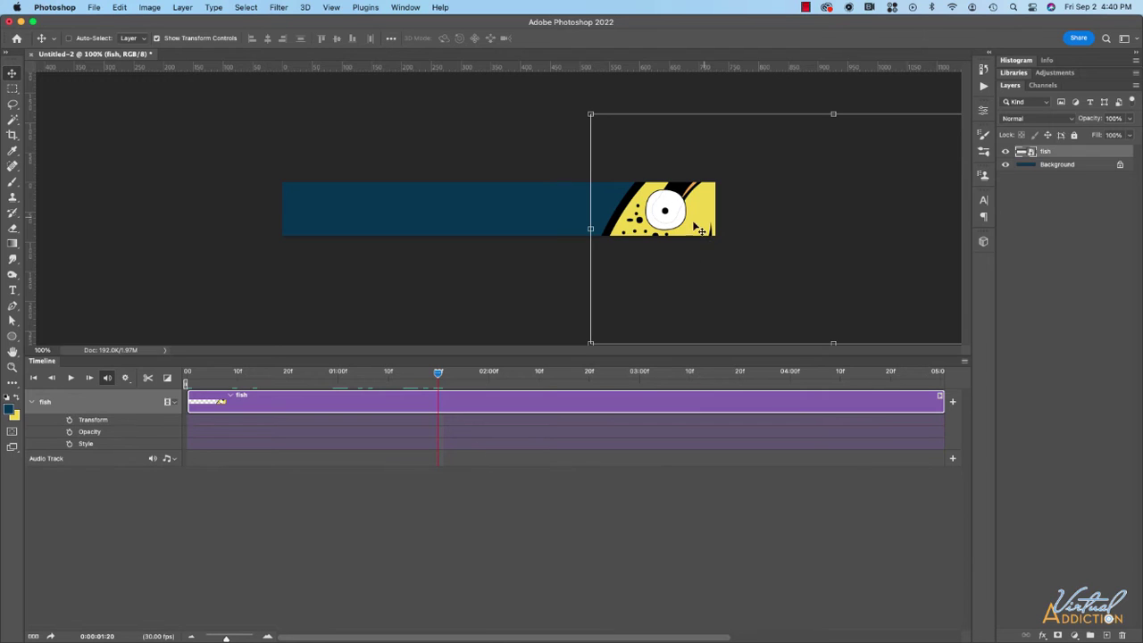
{"action": "left_click", "coordinate": [70, 420]}
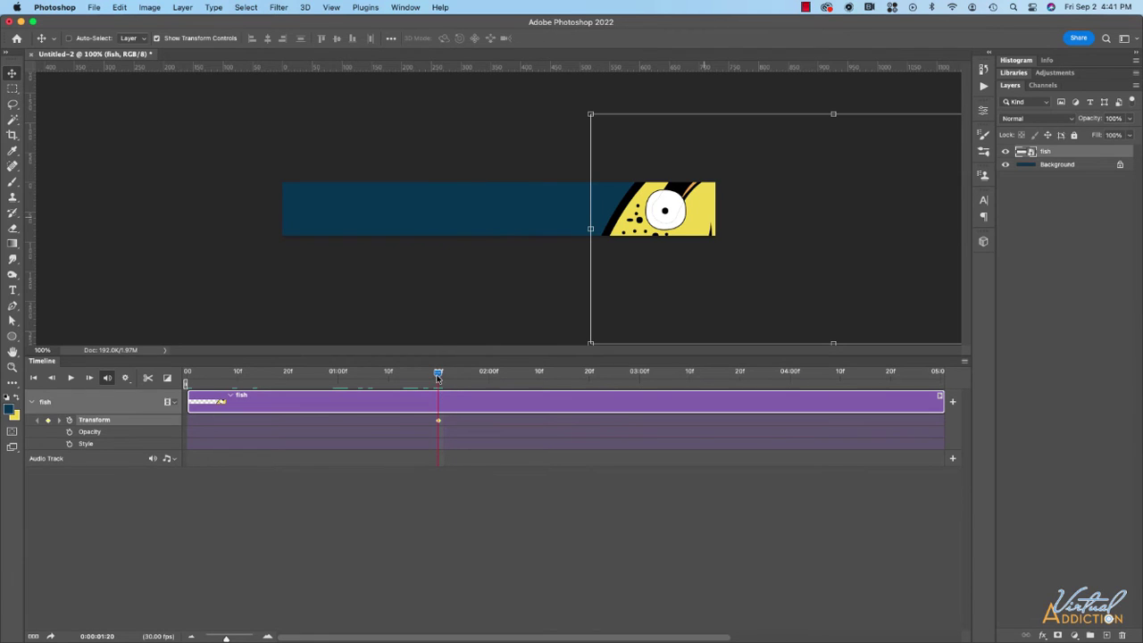
At 0:00:03:00, scale the fish to about 23% so it fits the banner's height, and move it near the banner's centre
{"action": "left_click_drag", "start_coordinate": [437, 375], "coordinate": [639, 382]}
{"action": "left_click_drag", "start_coordinate": [590, 113], "coordinate": [510, 207]}
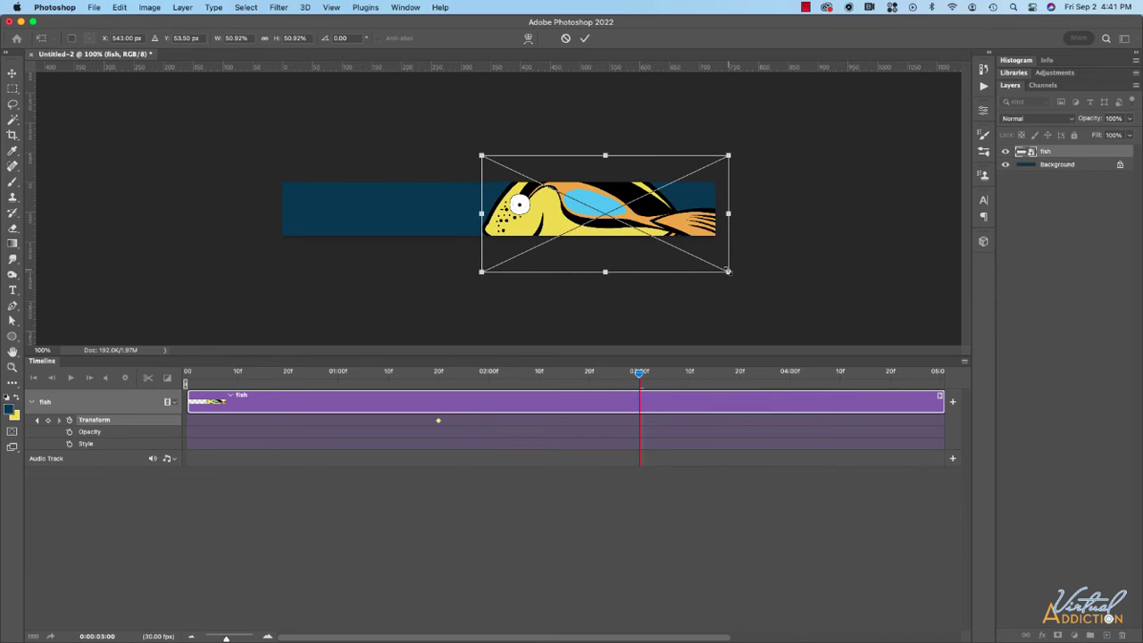
{"action": "left_click_drag", "start_coordinate": [728, 272], "coordinate": [632, 226]}
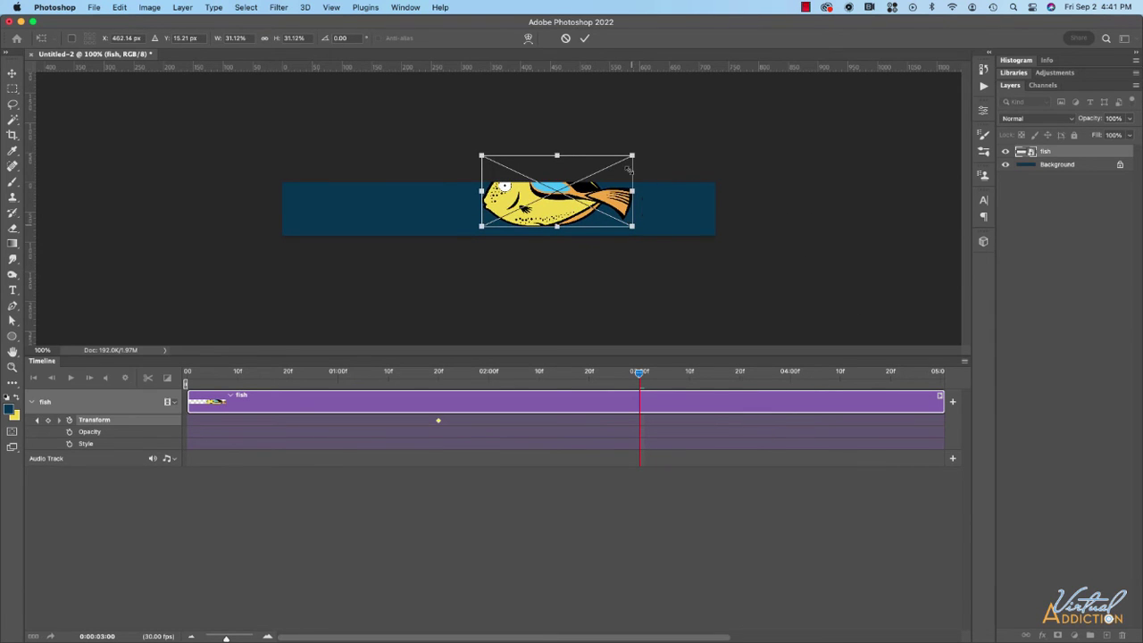
{"action": "left_click_drag", "start_coordinate": [633, 155], "coordinate": [593, 174]}
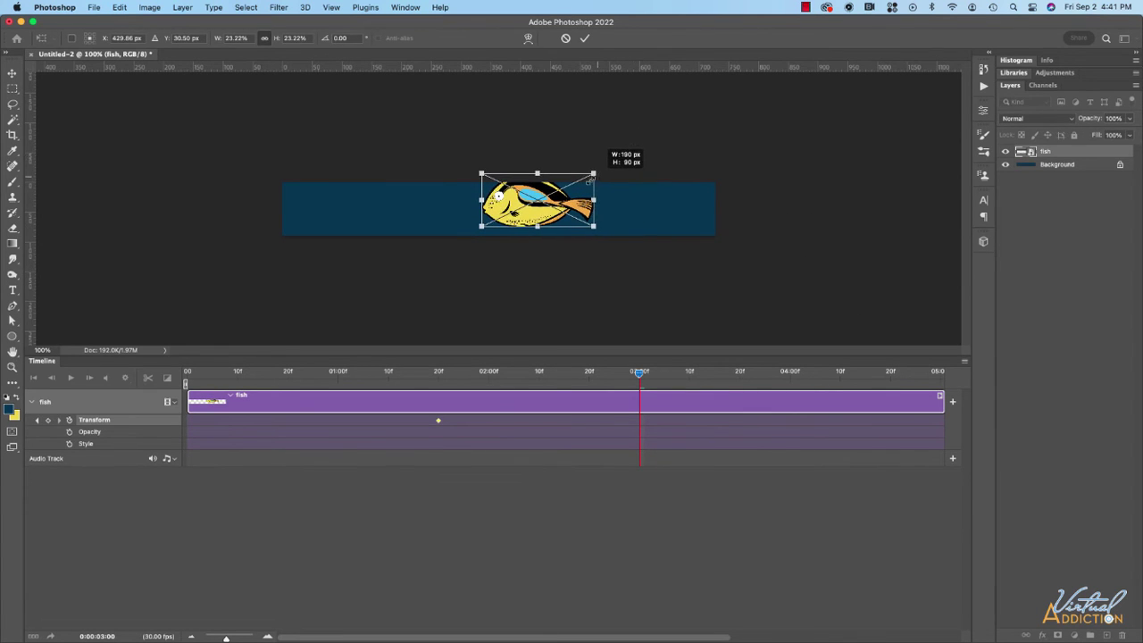
{"action": "left_click_drag", "start_coordinate": [543, 213], "coordinate": [541, 221]}
{"action": "key", "text": "Up"}
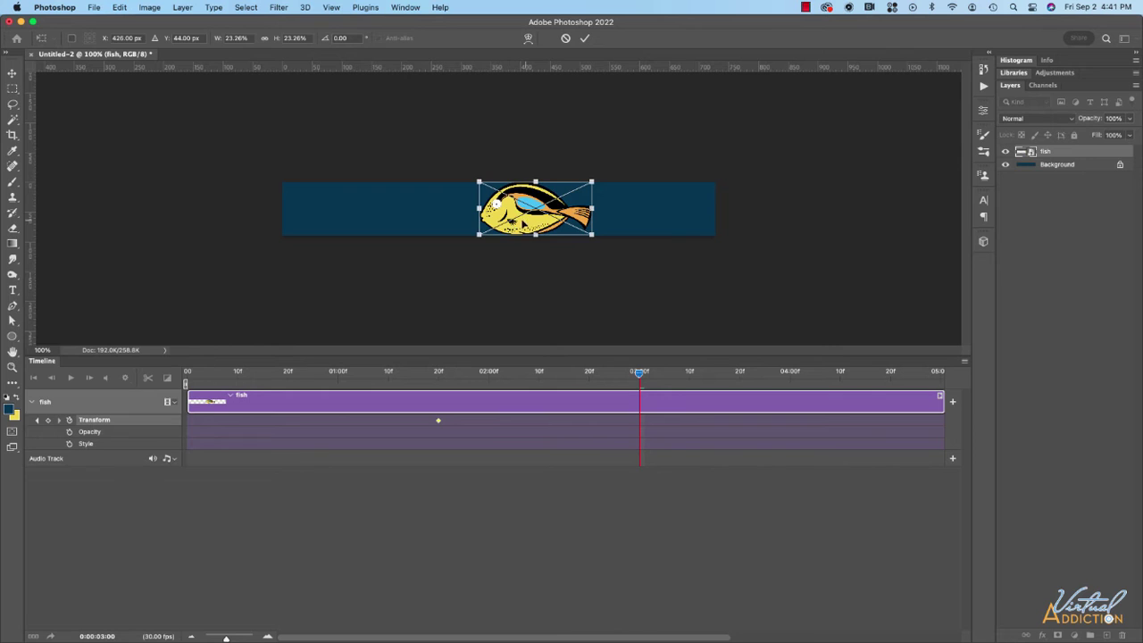
{"action": "mouse_move", "coordinate": [523, 221]}
{"action": "left_mouse_down"}
{"action": "mouse_move", "coordinate": [470, 216]}
{"action": "mouse_move", "coordinate": [517, 220]}
{"action": "left_mouse_up"}
{"action": "key", "text": "Return"}
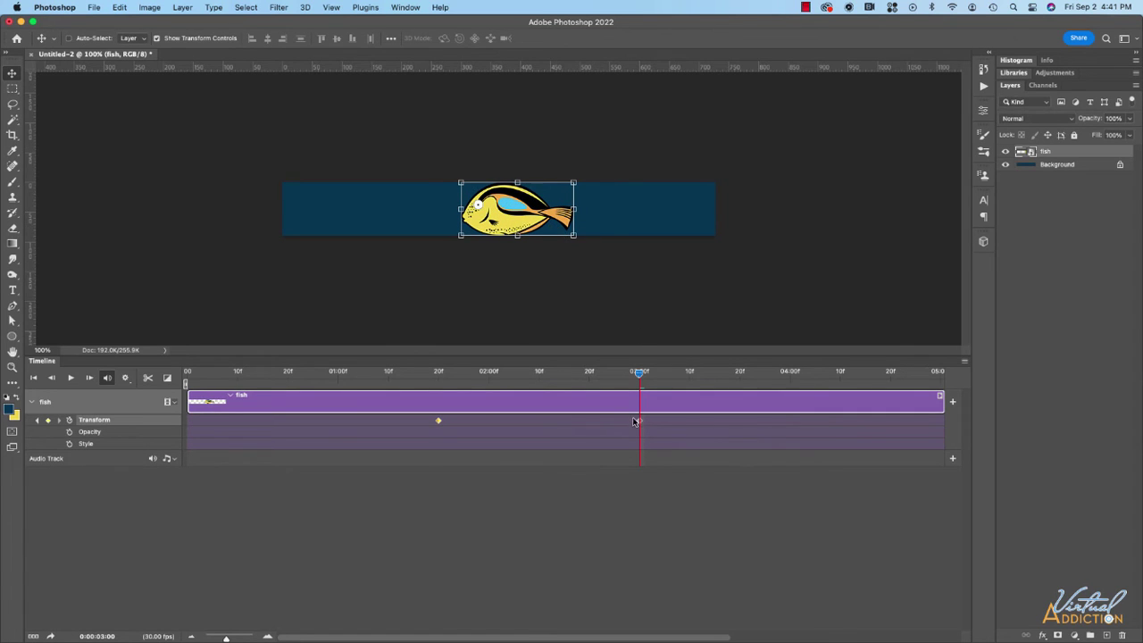
Play the fish's shrinking transition, reduce the fish at 0:00:03:00 to about 184 x 87 px, and replay it
{"action": "left_click_drag", "start_coordinate": [639, 372], "coordinate": [363, 393]}
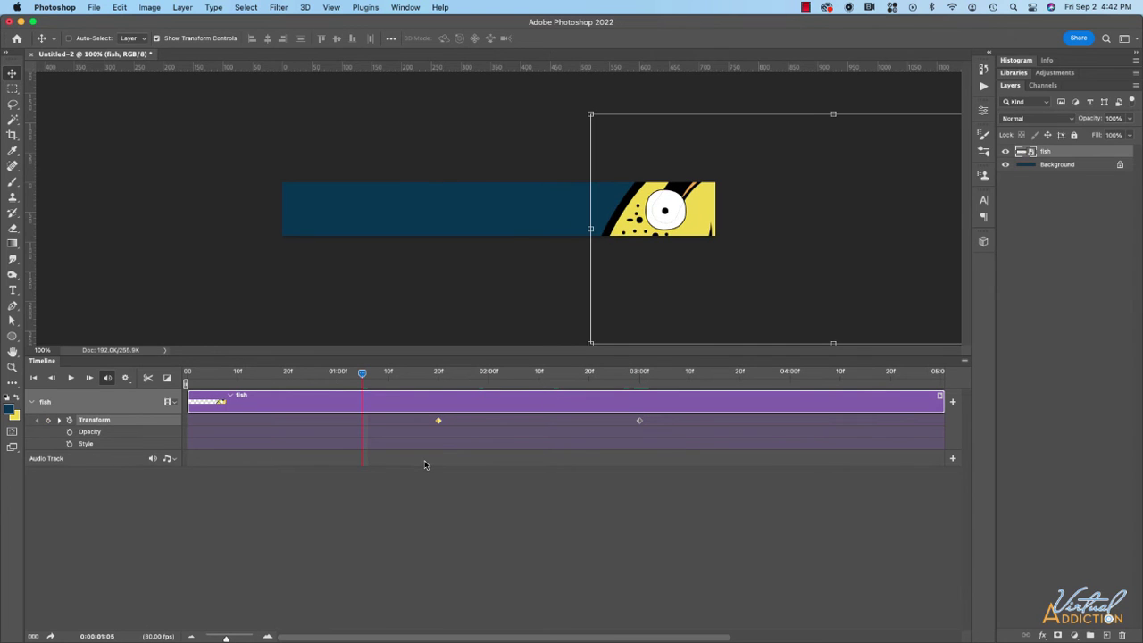
{"action": "key", "text": "space"}
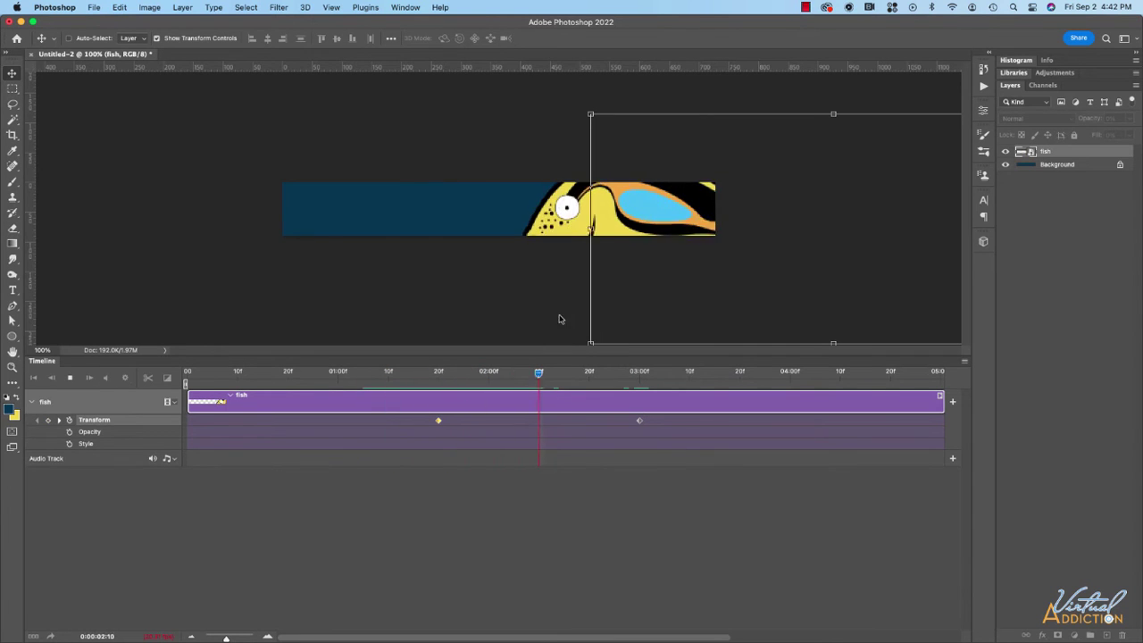
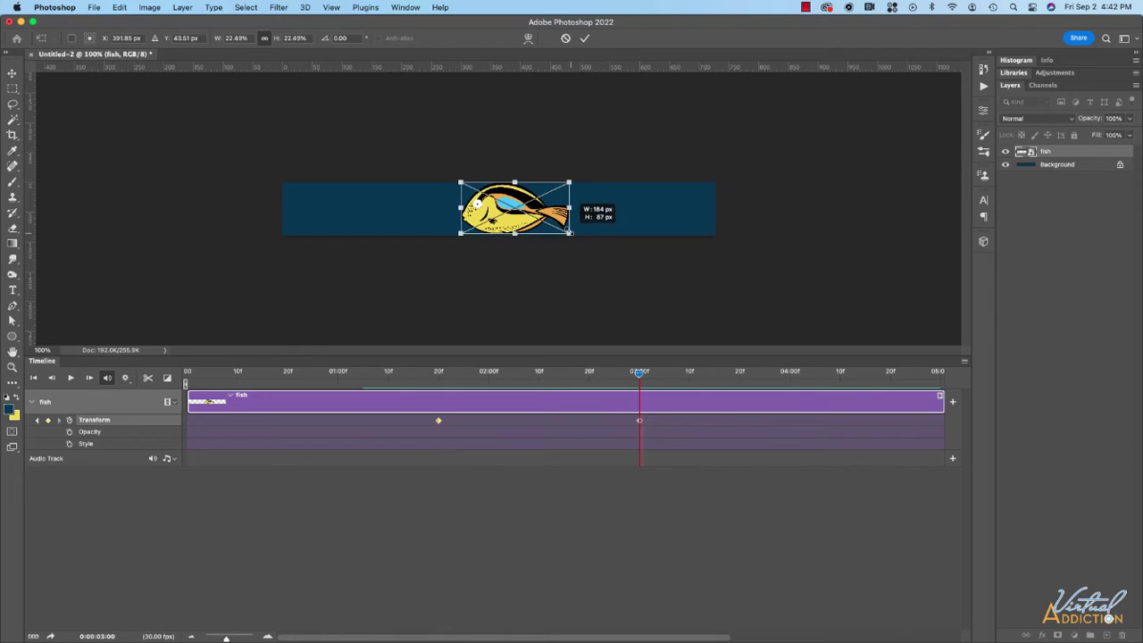
{"action": "left_click", "coordinate": [393, 373]}
{"action": "left_click", "coordinate": [427, 373]}
{"action": "key", "text": "space"}
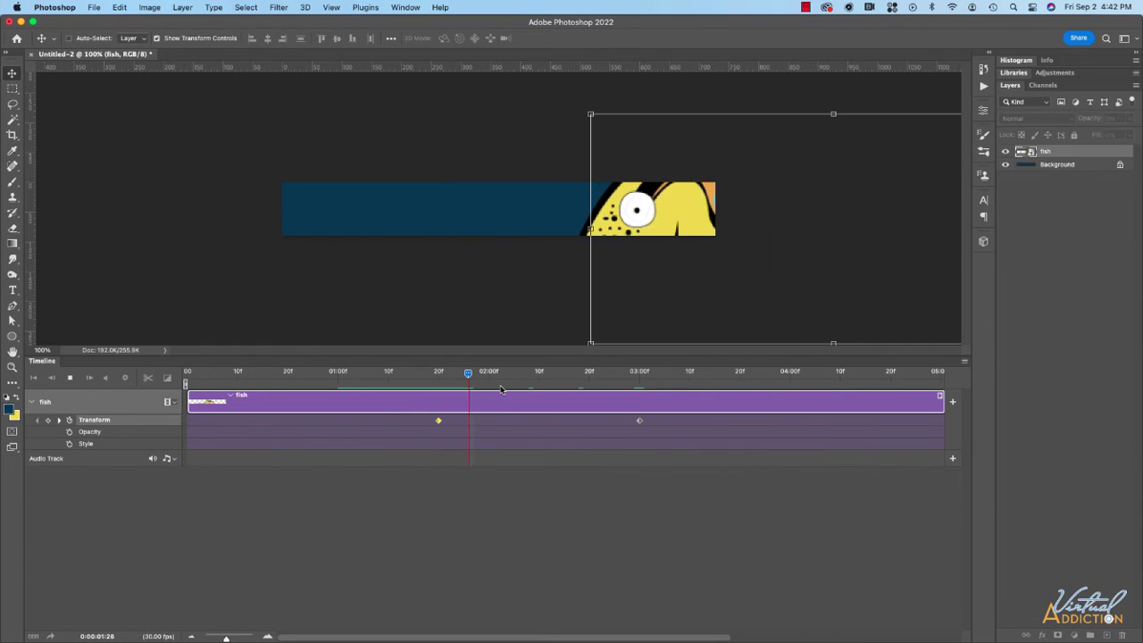
{"action": "left_click", "coordinate": [697, 383]}
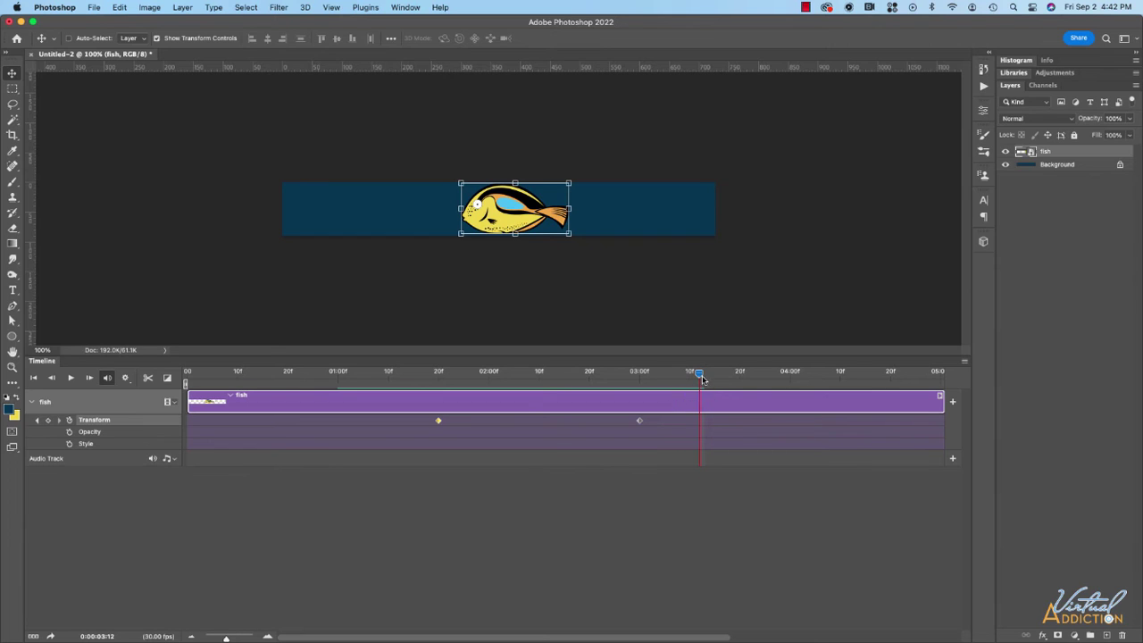
Add a Transform keyframe at 0:00:03:21, and move the fish just beyond the banner's left edge at 0:00:05:00
{"action": "left_click_drag", "start_coordinate": [700, 375], "coordinate": [745, 376]}
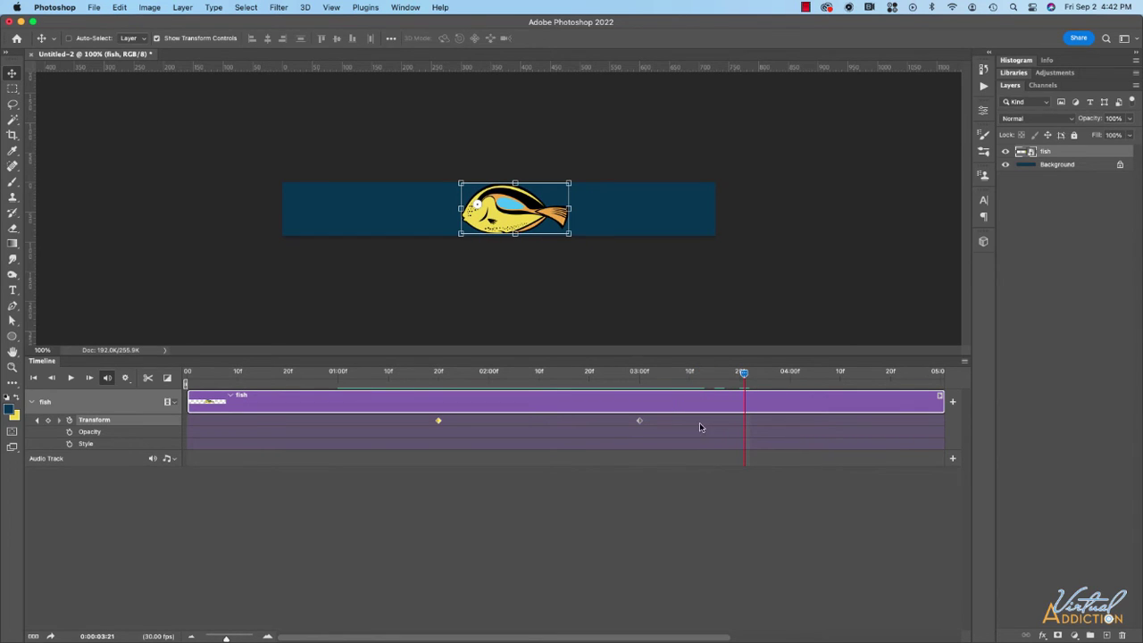
{"action": "left_click", "coordinate": [49, 421]}
{"action": "left_click_drag", "start_coordinate": [744, 375], "coordinate": [940, 376]}
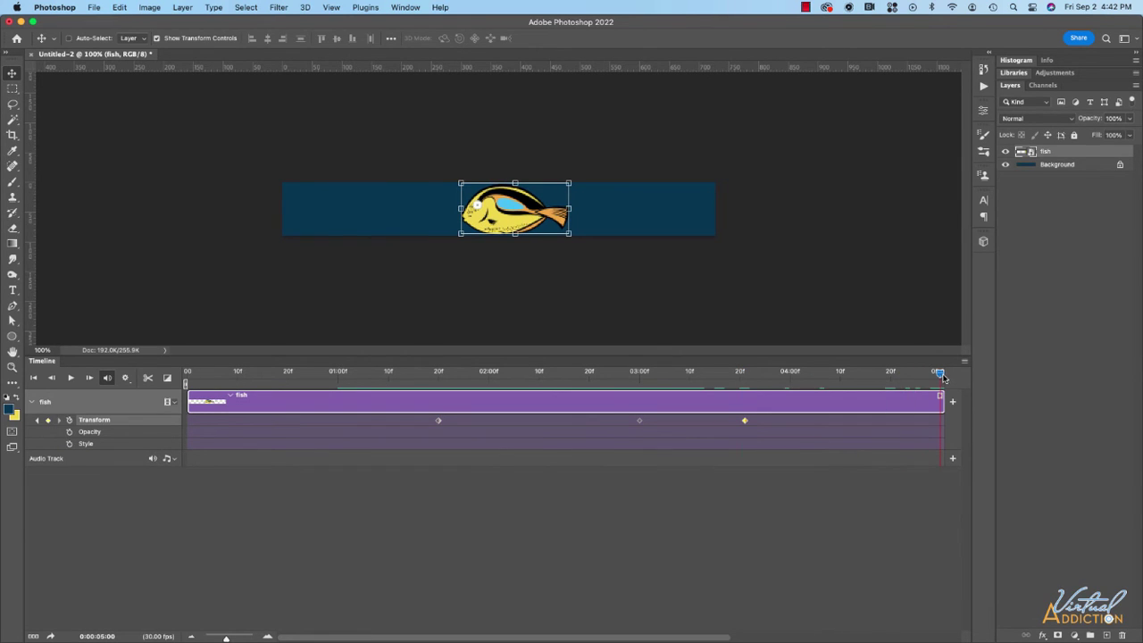
{"action": "left_click_drag", "start_coordinate": [505, 218], "coordinate": [217, 209]}
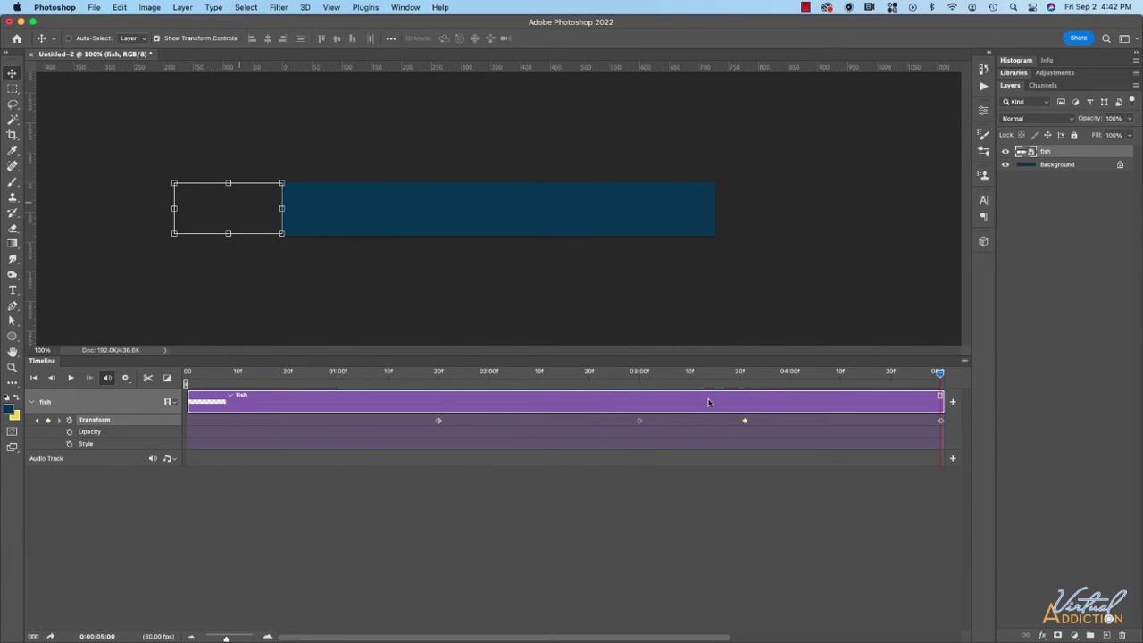
Play and scrub through the fish's complete Transform animation, and return the playhead to the start
{"action": "key", "text": "space"}
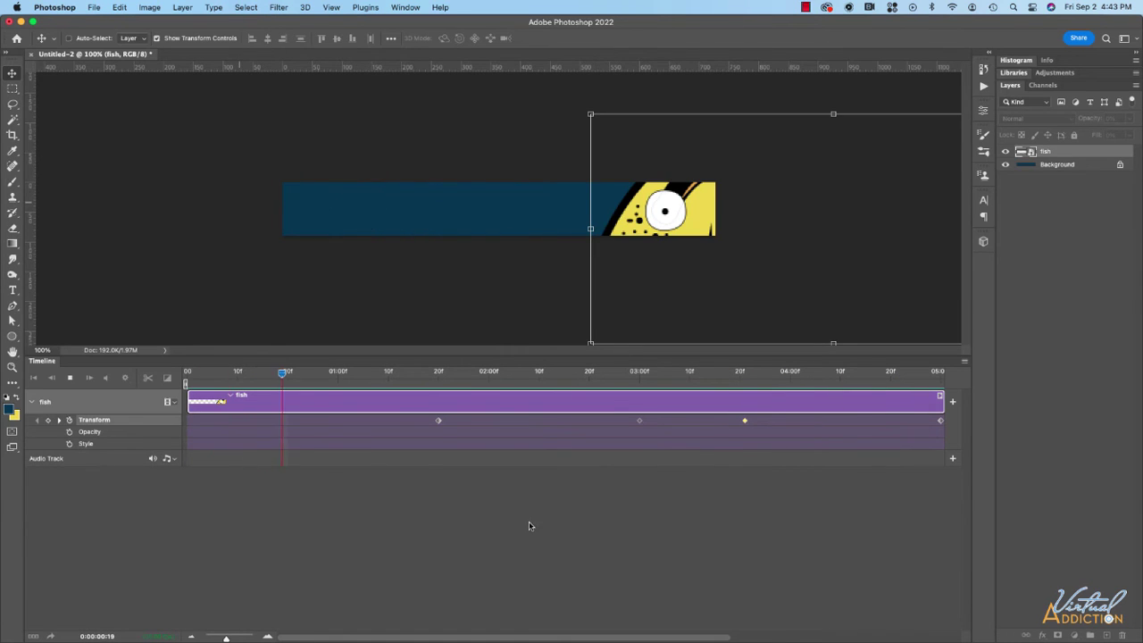
{"action": "left_click_drag", "start_coordinate": [484, 375], "coordinate": [494, 375]}
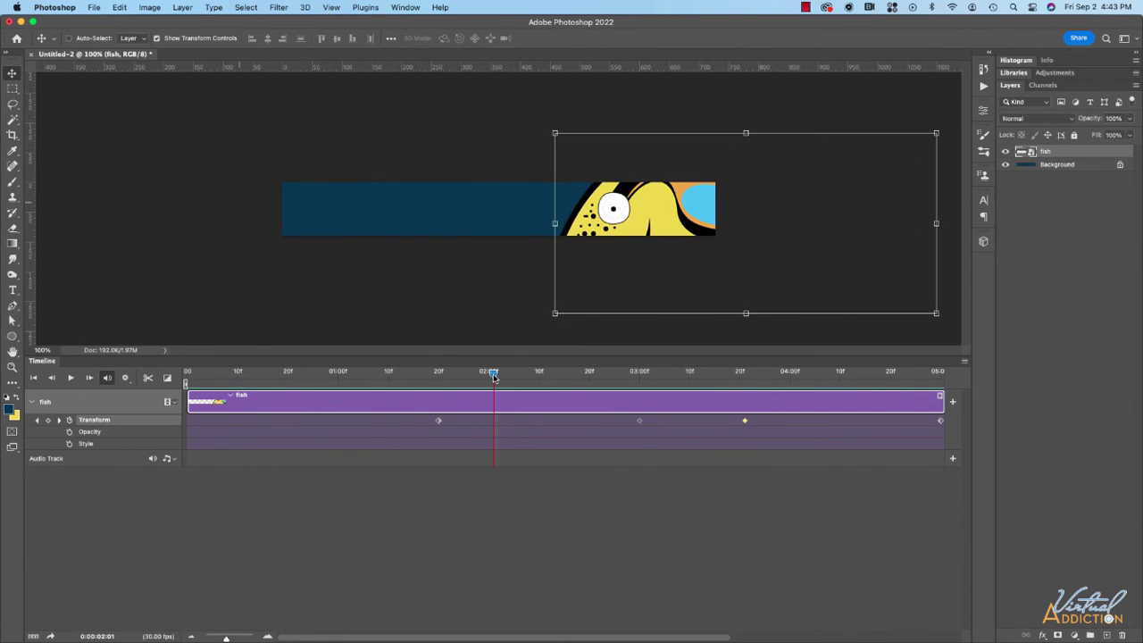
{"action": "left_click", "coordinate": [562, 375]}
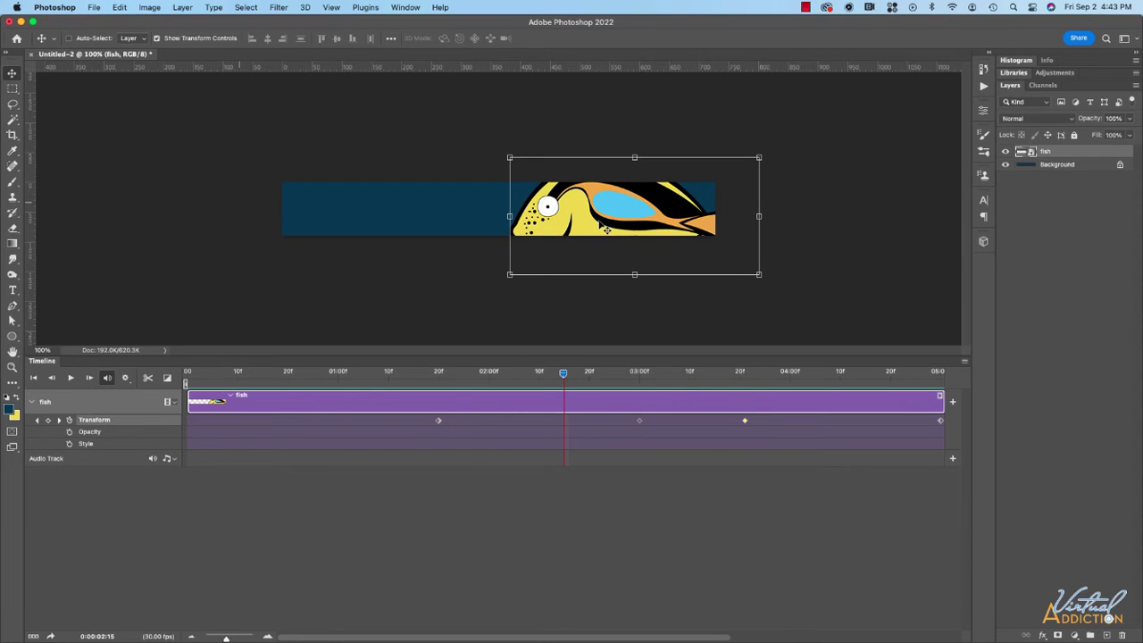
{"action": "left_click", "coordinate": [684, 375]}
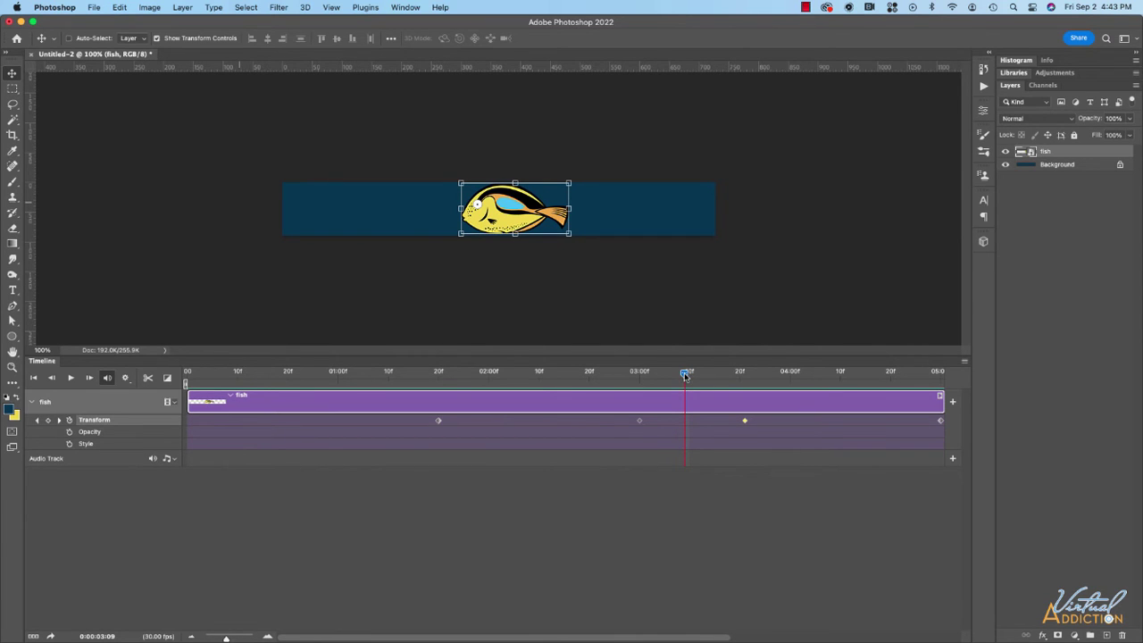
{"action": "left_click_drag", "start_coordinate": [685, 375], "coordinate": [187, 375]}
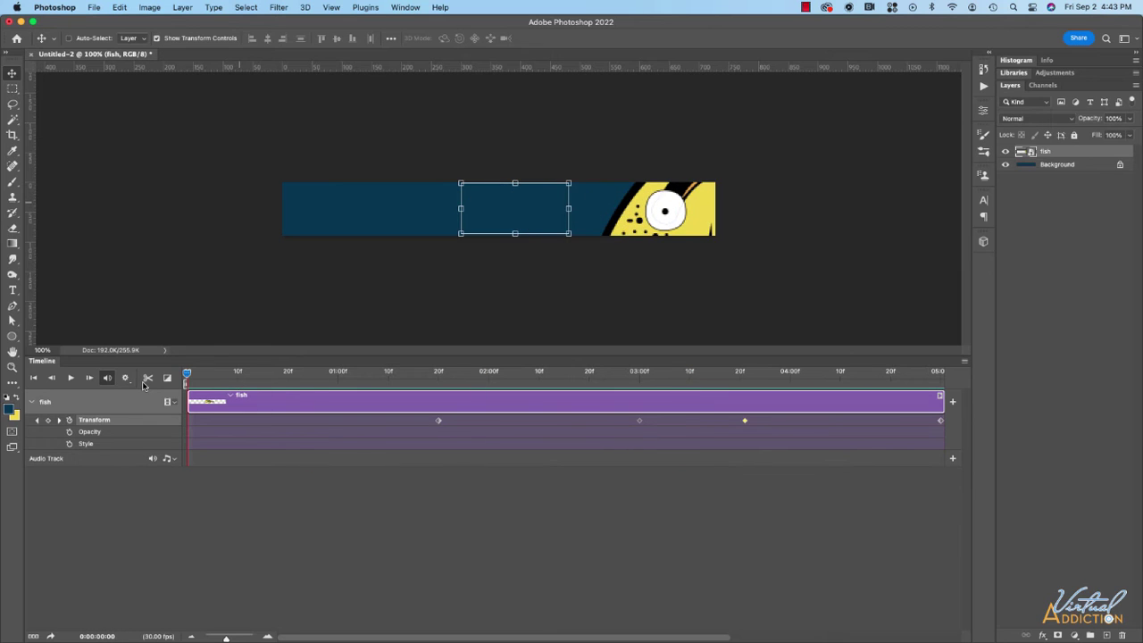
{"action": "key", "text": "space"}
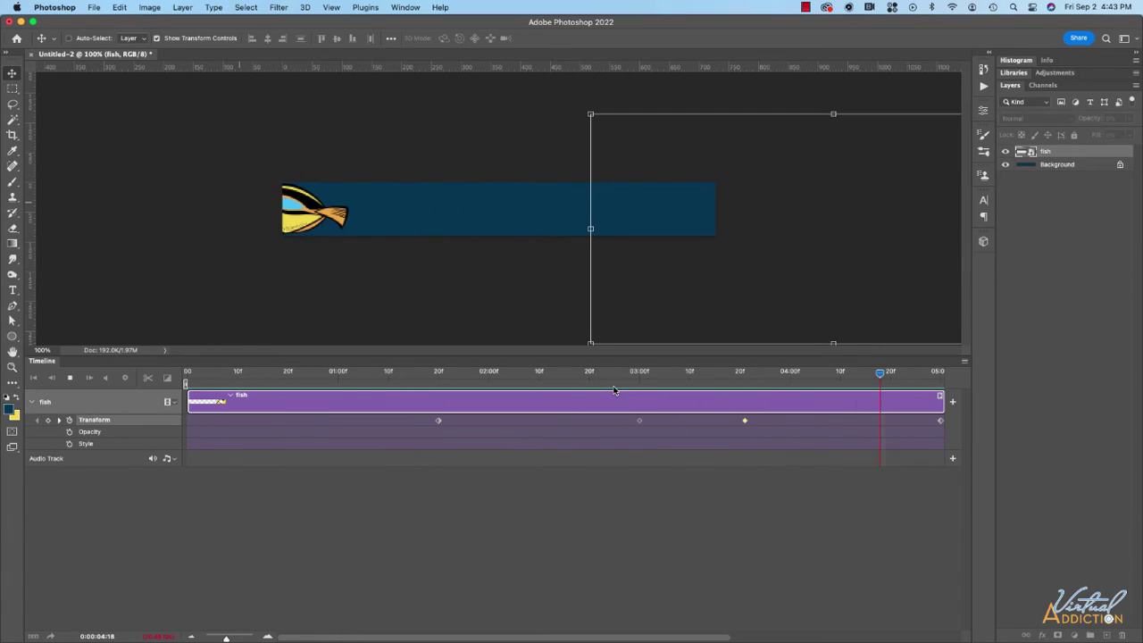
{"action": "key", "text": "space"}
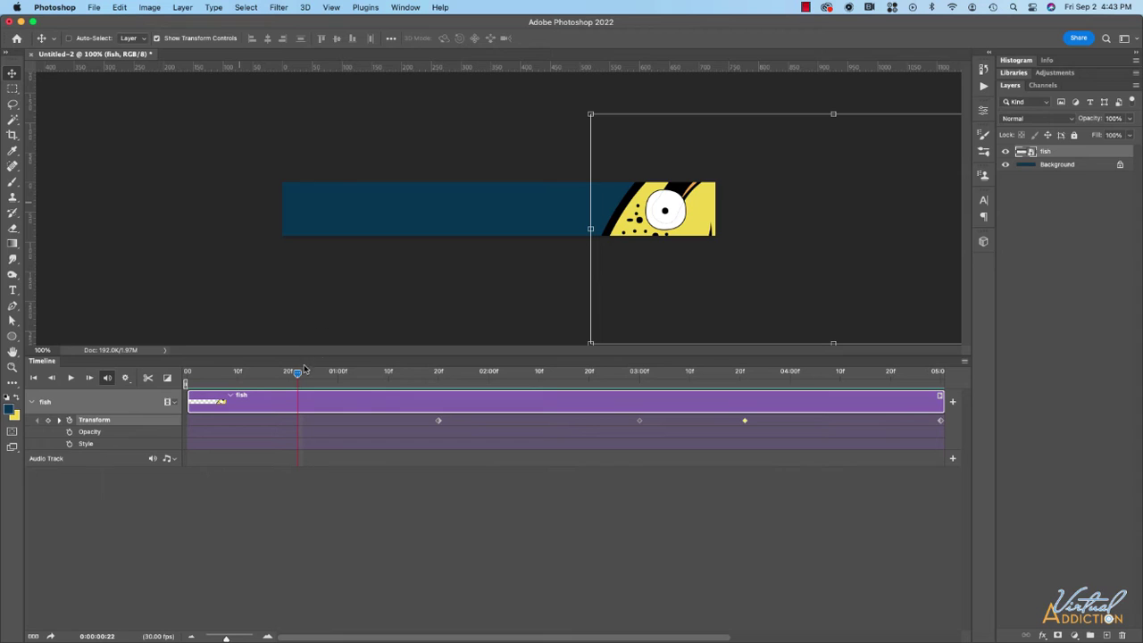
{"action": "left_click_drag", "start_coordinate": [299, 375], "coordinate": [407, 375]}
{"action": "key", "text": "Home"}
Select the white of the fish's eye with the Magic Wand and add a new layer named "eyelid"
{"action": "left_click", "coordinate": [13, 120]}
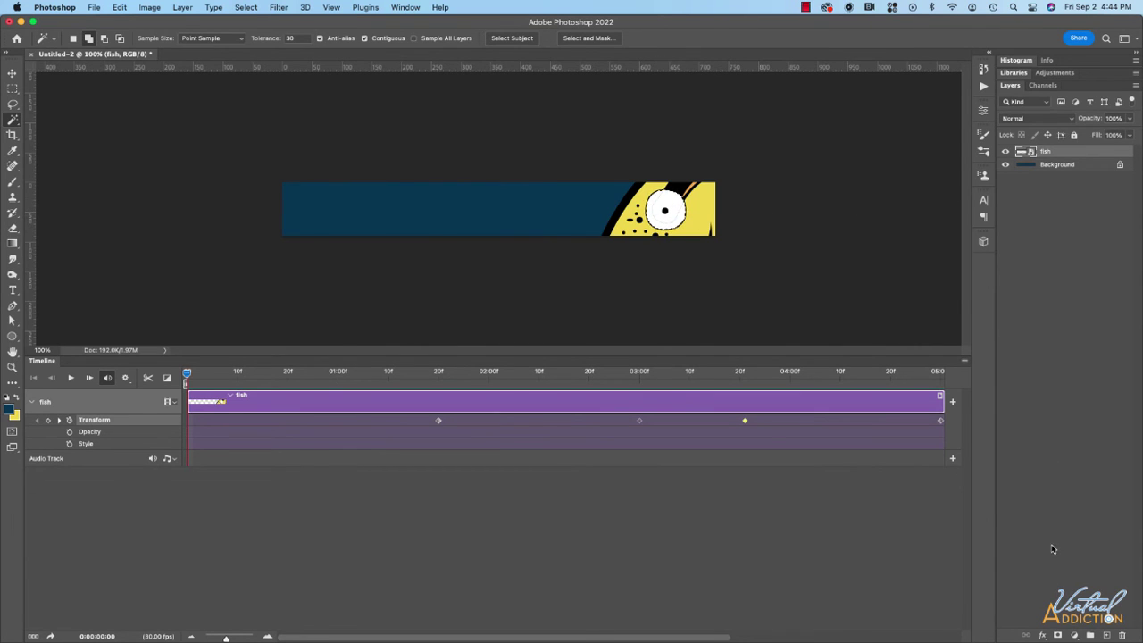
{"action": "left_click", "coordinate": [1105, 635]}
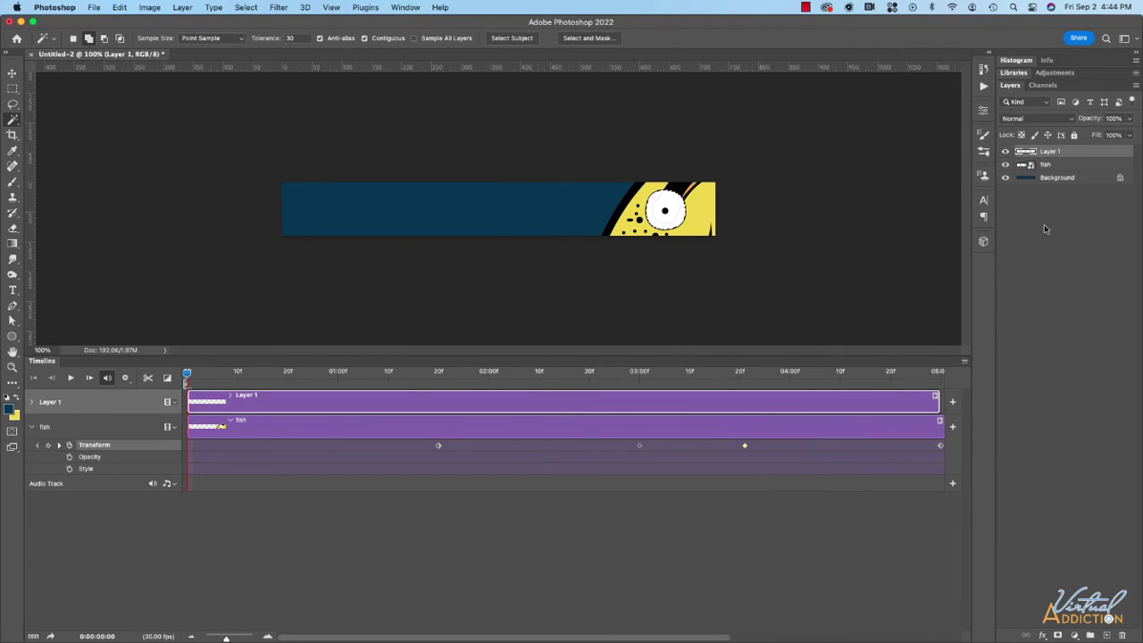
{"action": "double_click", "coordinate": [1050, 152]}
{"action": "type", "text": "eyelid"}
{"action": "key", "text": "Return"}
Fill the eye selection on the eyelid layer with the background colour at 100% opacity in Normal mode
{"action": "left_click", "coordinate": [120, 7]}
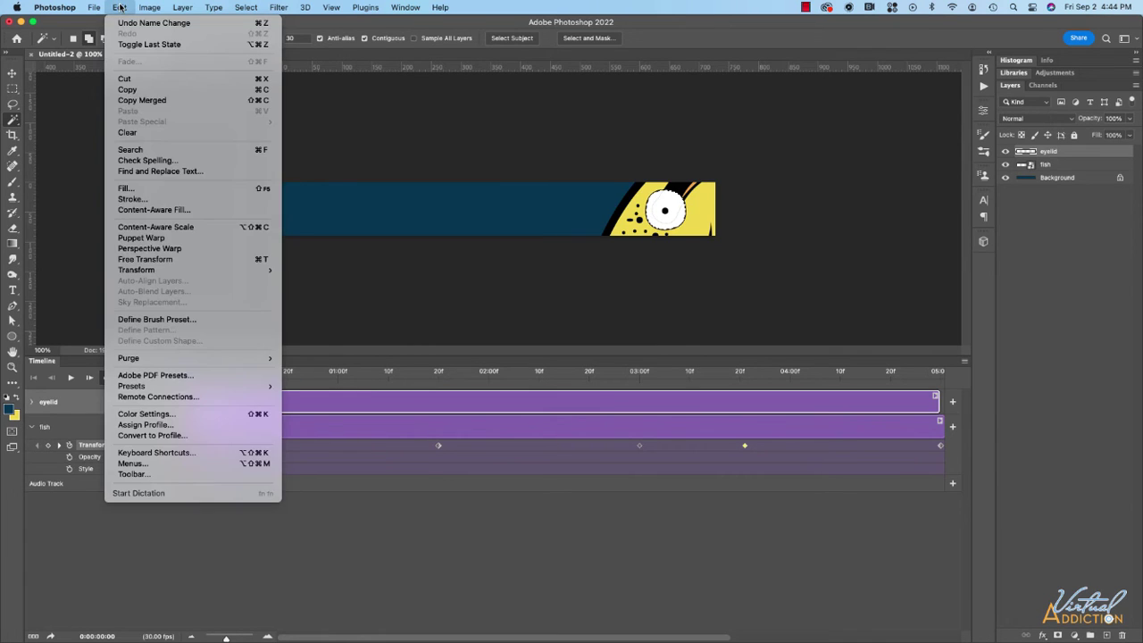
{"action": "left_click", "coordinate": [122, 188]}
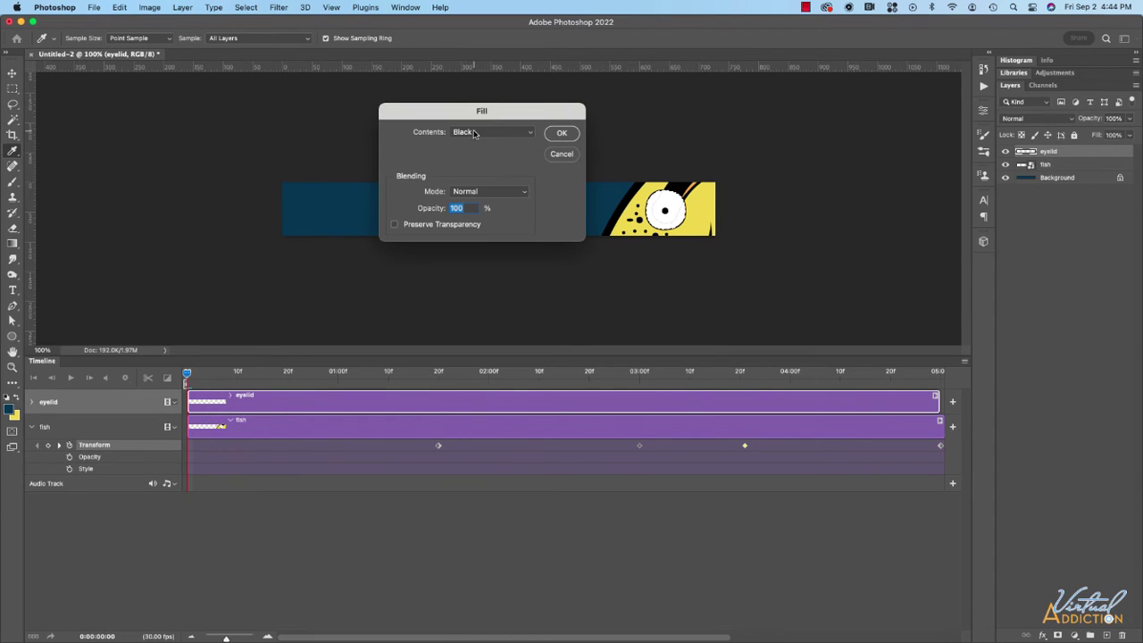
{"action": "left_click", "coordinate": [474, 133]}
{"action": "left_click", "coordinate": [482, 59]}
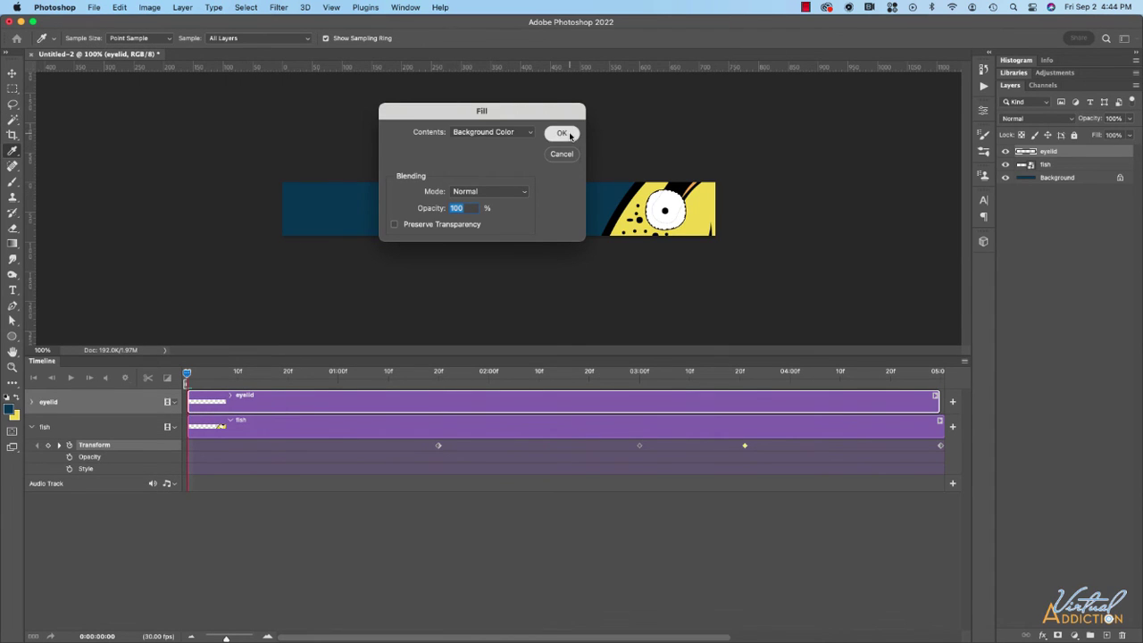
{"action": "left_click", "coordinate": [562, 133]}
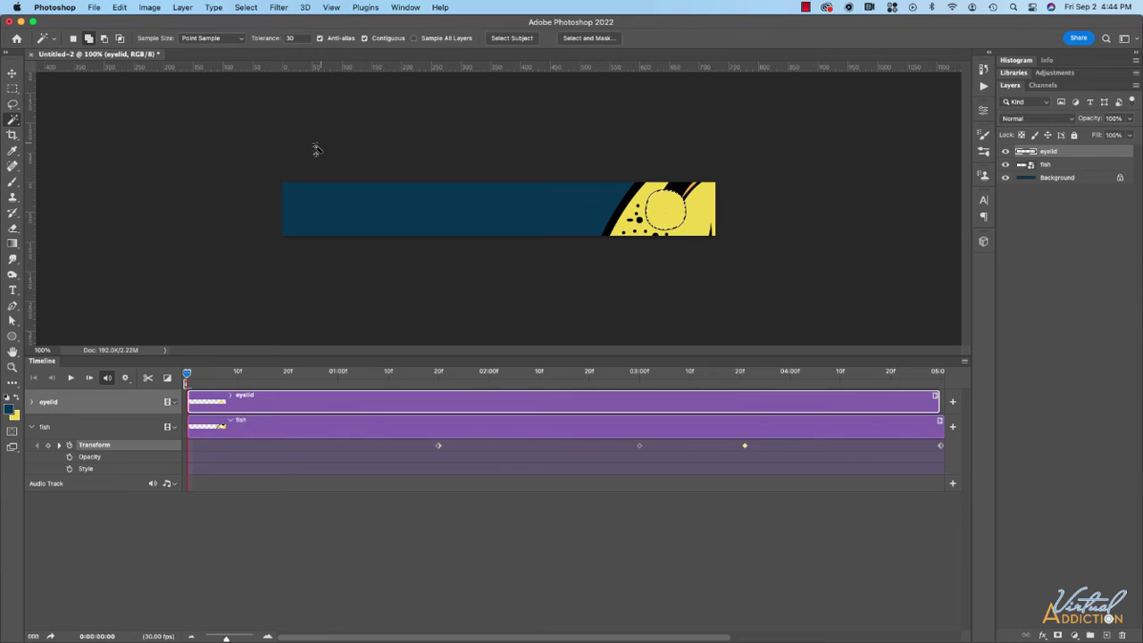
Clear the selection around the fish's eye and swap the foreground and background colours to make yellow the foreground
{"action": "left_click", "coordinate": [11, 89]}
{"action": "left_click", "coordinate": [571, 209]}
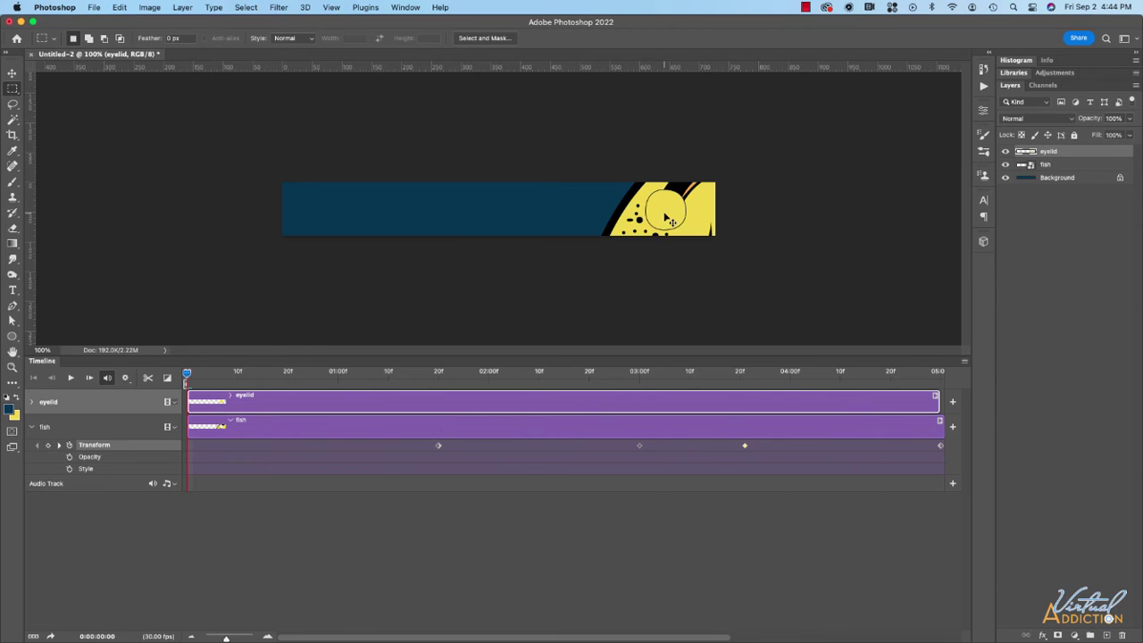
{"action": "key", "text": "super+equal"}
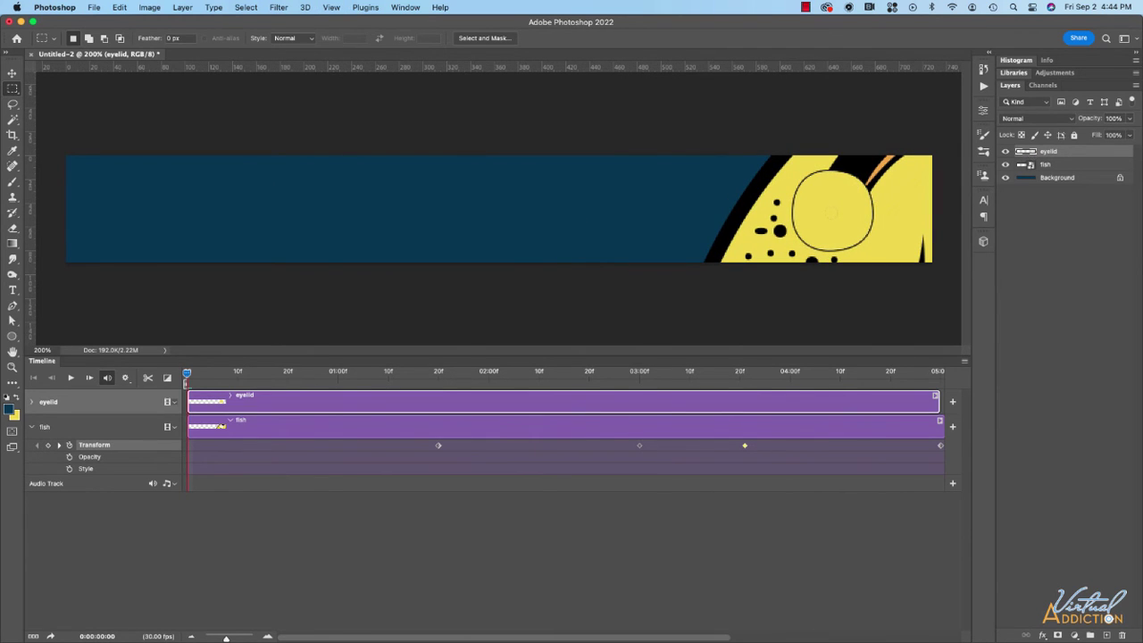
{"action": "left_click", "coordinate": [13, 186]}
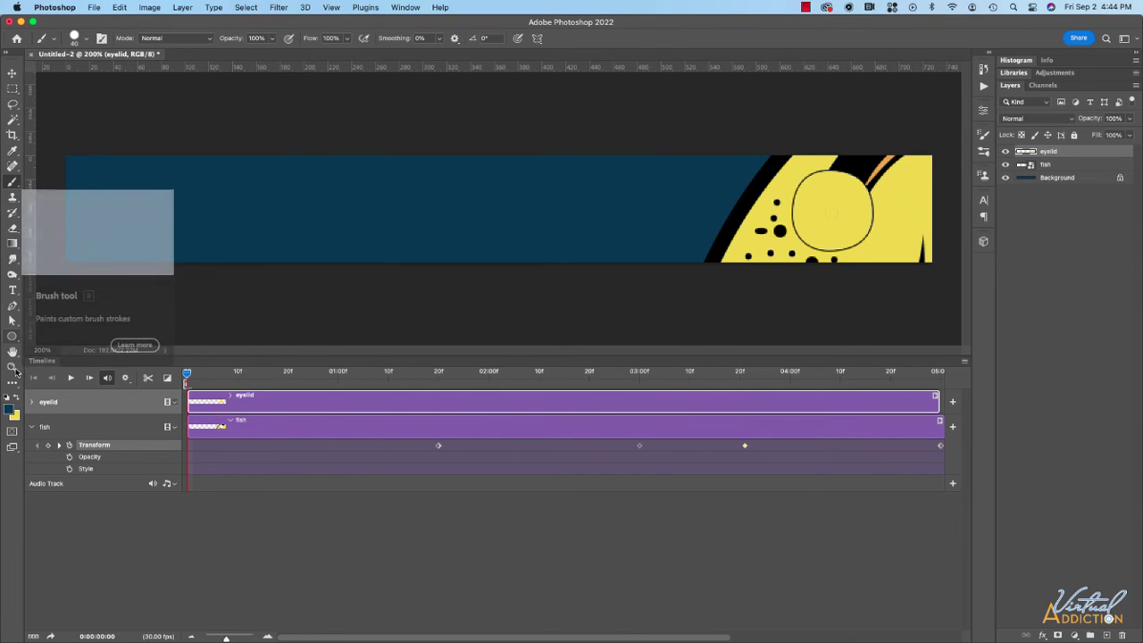
{"action": "left_click", "coordinate": [17, 398]}
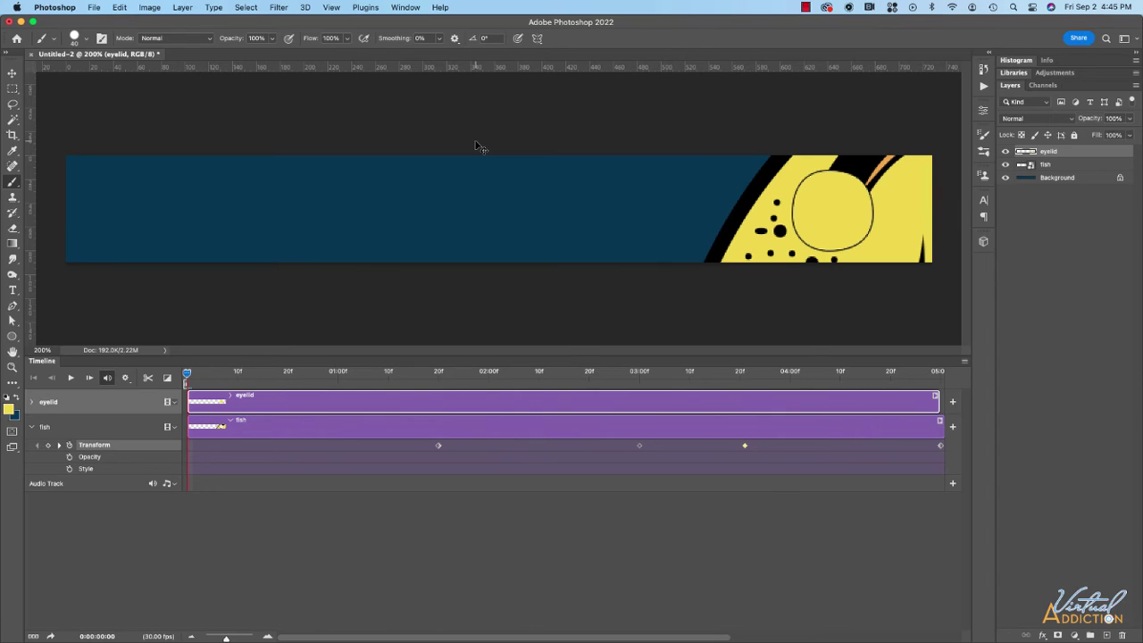
{"action": "key", "text": "super+1"}
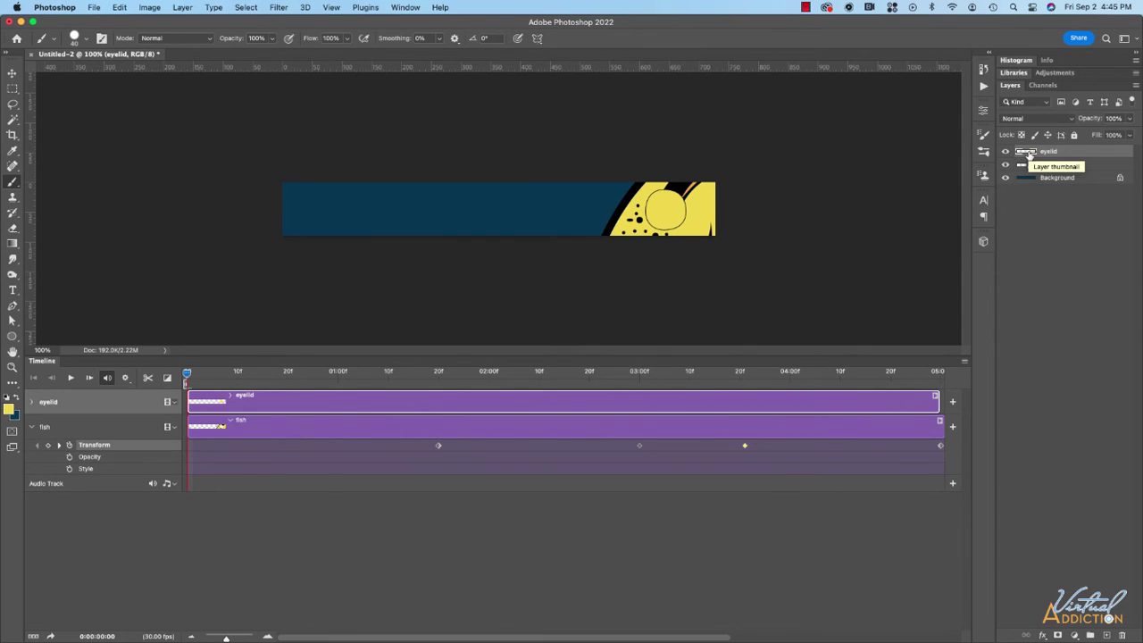
Mask the eyelid layer with a rectangular selection around the eye, inspect the mask alone, and expand the eyelid track's properties
{"action": "left_click", "coordinate": [13, 89]}
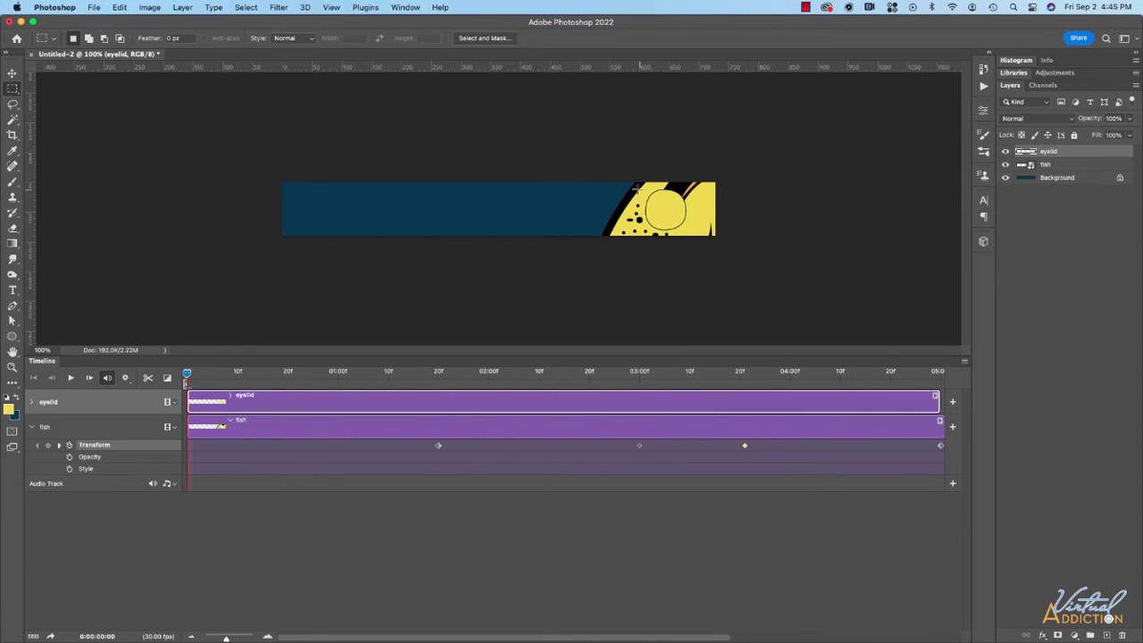
{"action": "left_click_drag", "start_coordinate": [665, 215], "coordinate": [696, 234]}
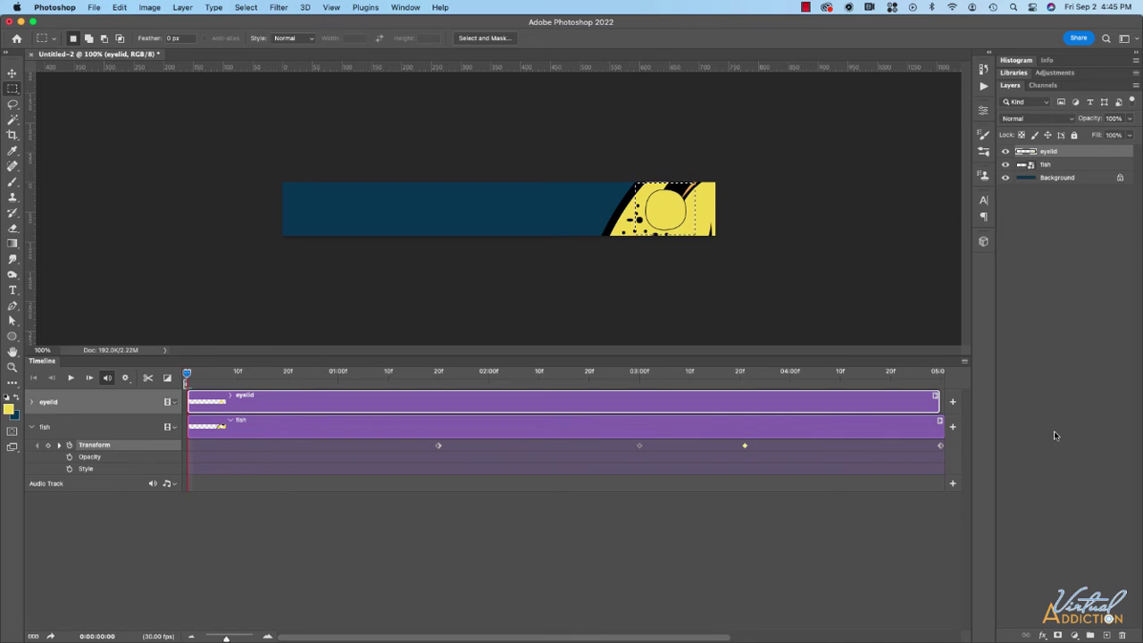
{"action": "left_click", "coordinate": [1059, 633]}
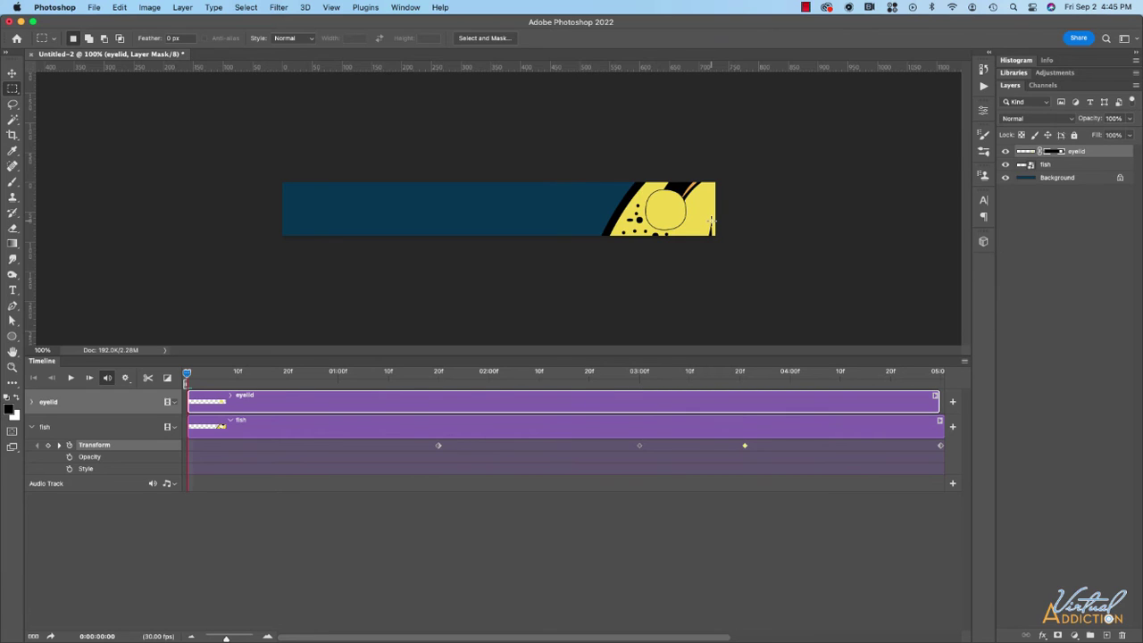
{"action": "left_click", "coordinate": [1060, 153], "text": "alt"}
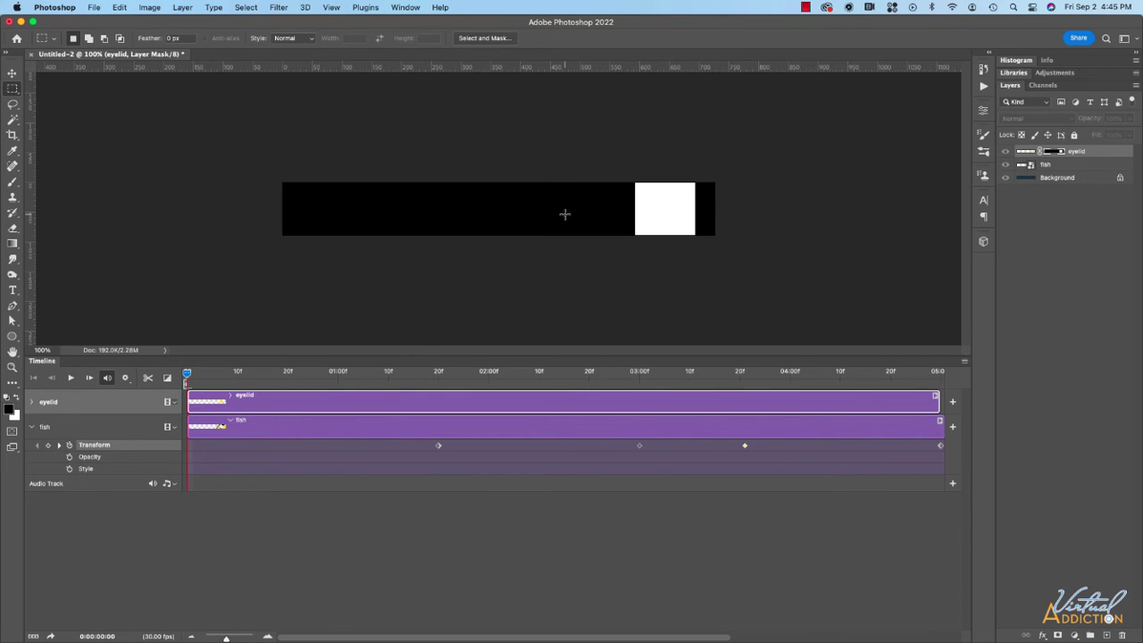
{"action": "left_click", "coordinate": [1056, 151], "text": "alt"}
{"action": "left_click", "coordinate": [31, 403]}
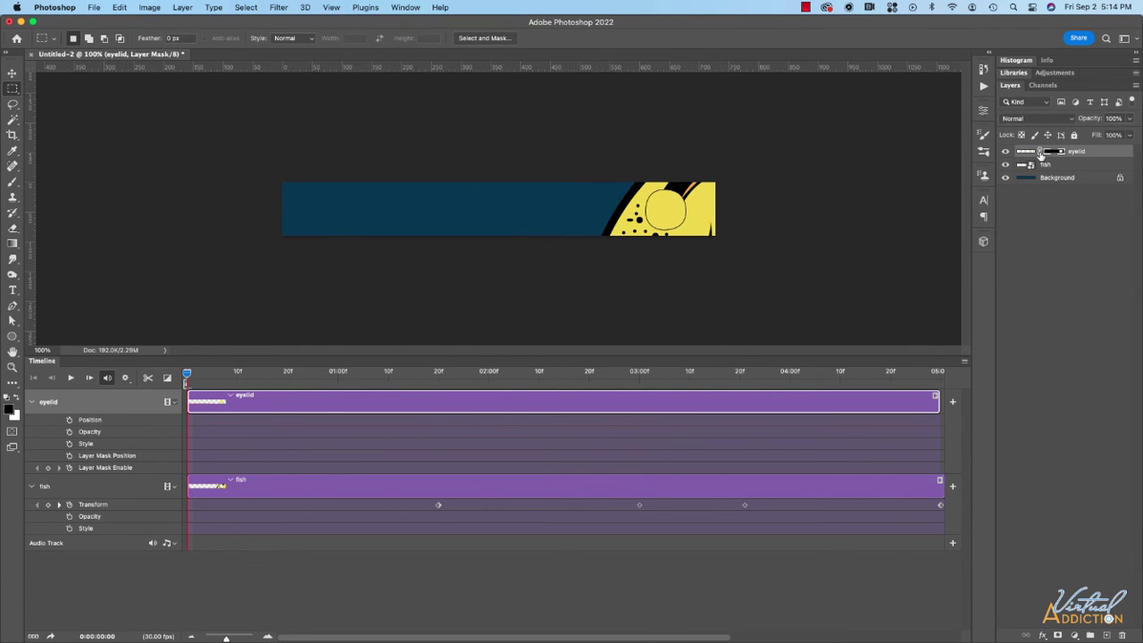
Try moving the eyelid together with its linked mask off the eye, and place it back over the eye
{"action": "left_click", "coordinate": [11, 73]}
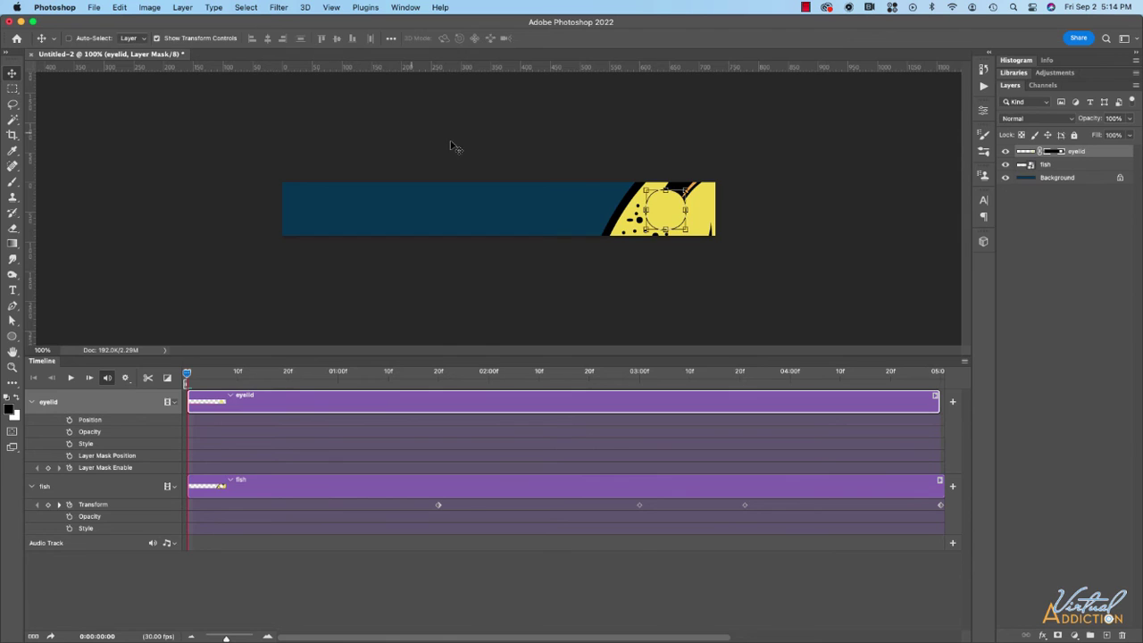
{"action": "left_click_drag", "start_coordinate": [661, 217], "coordinate": [585, 215]}
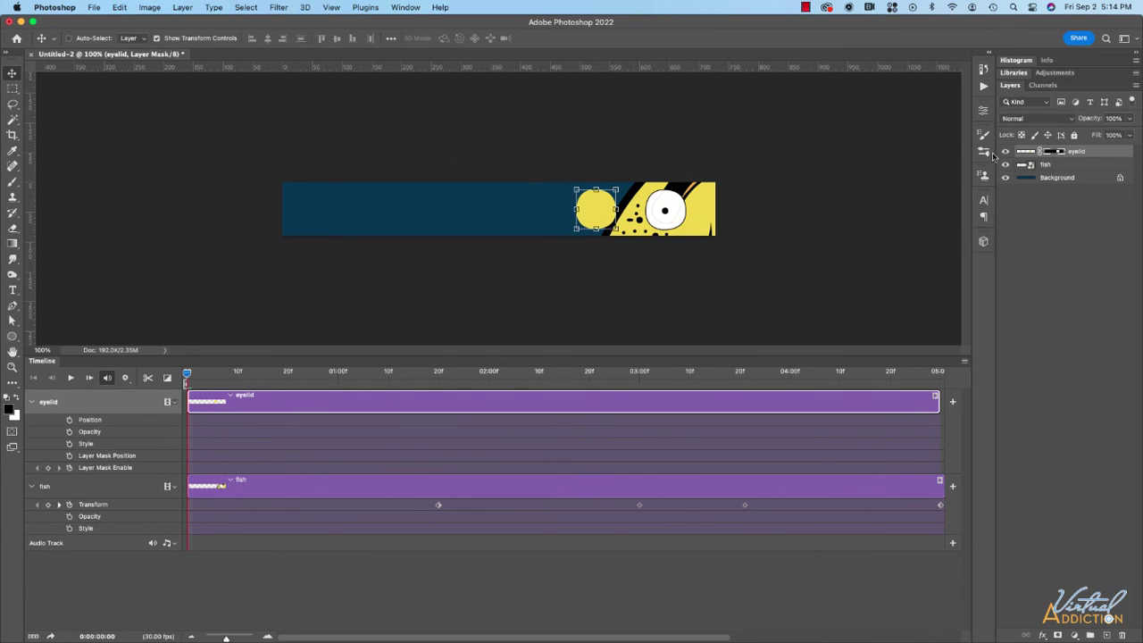
{"action": "left_click_drag", "start_coordinate": [595, 211], "coordinate": [662, 211]}
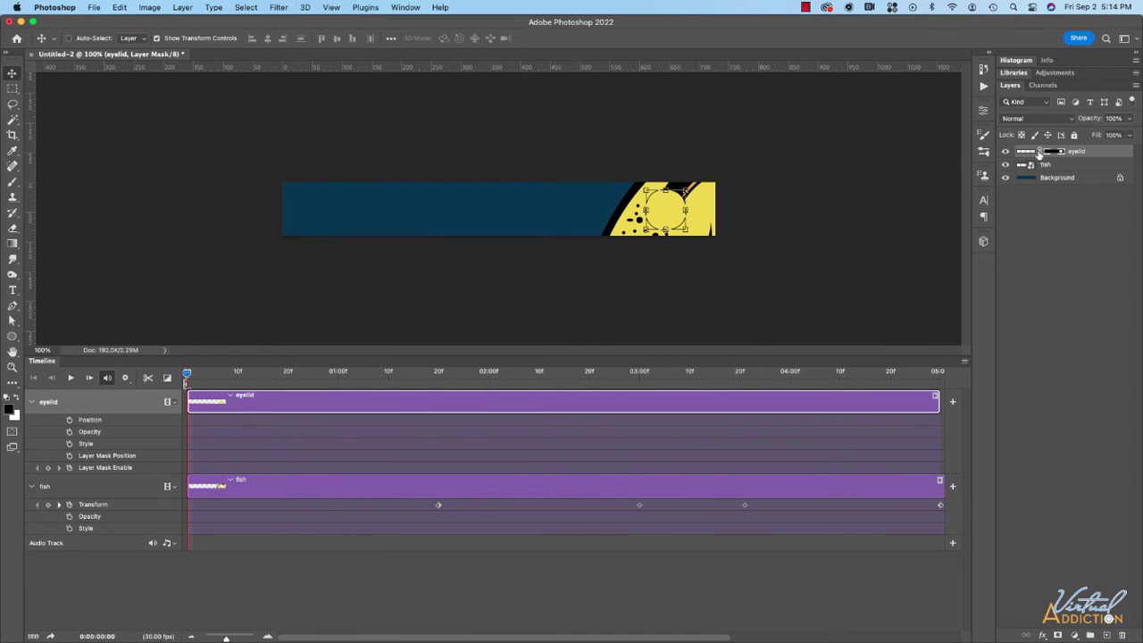
Unlink the eyelid layer's mask, select the mask, and start Layer Mask Position keyframing at 0:00:00:00
{"action": "left_click", "coordinate": [1040, 153]}
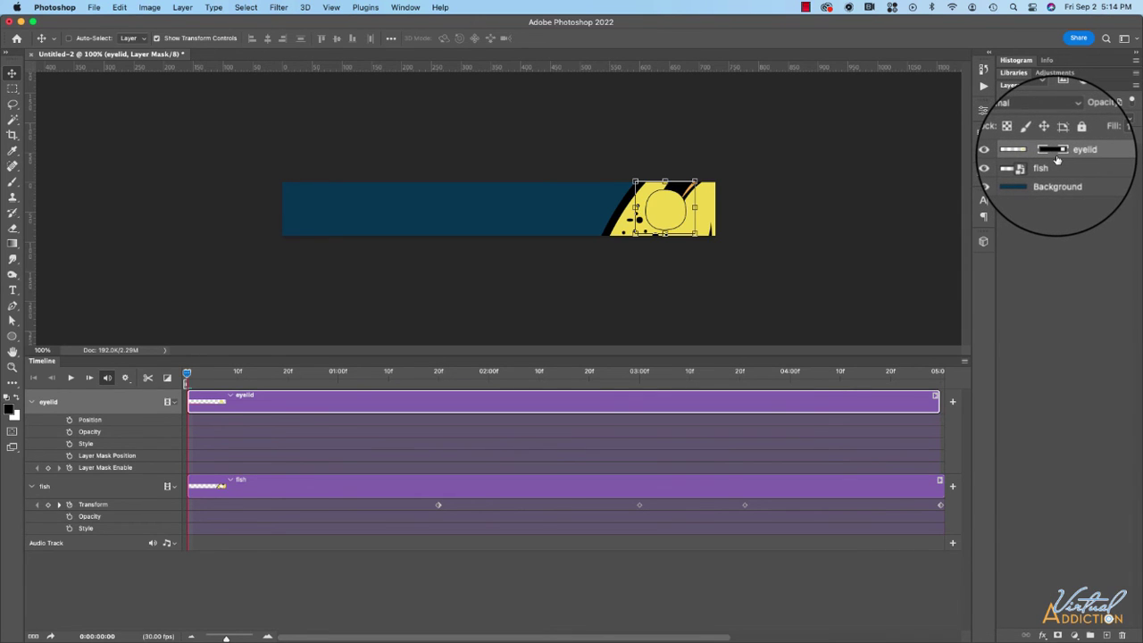
{"action": "left_click", "coordinate": [1020, 158]}
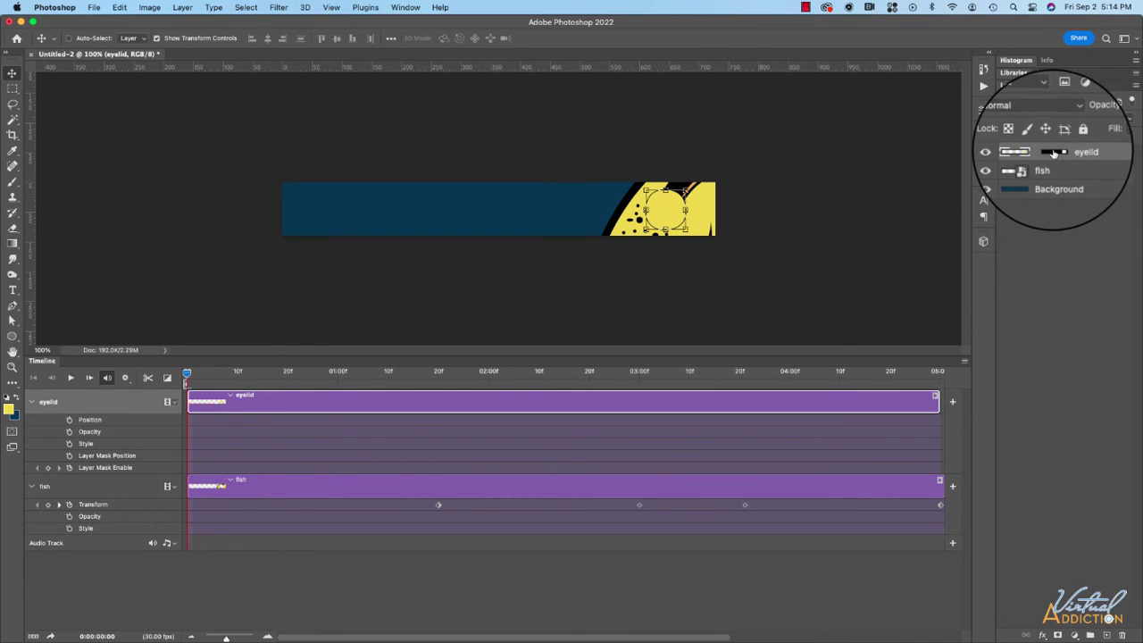
{"action": "left_click", "coordinate": [1054, 151]}
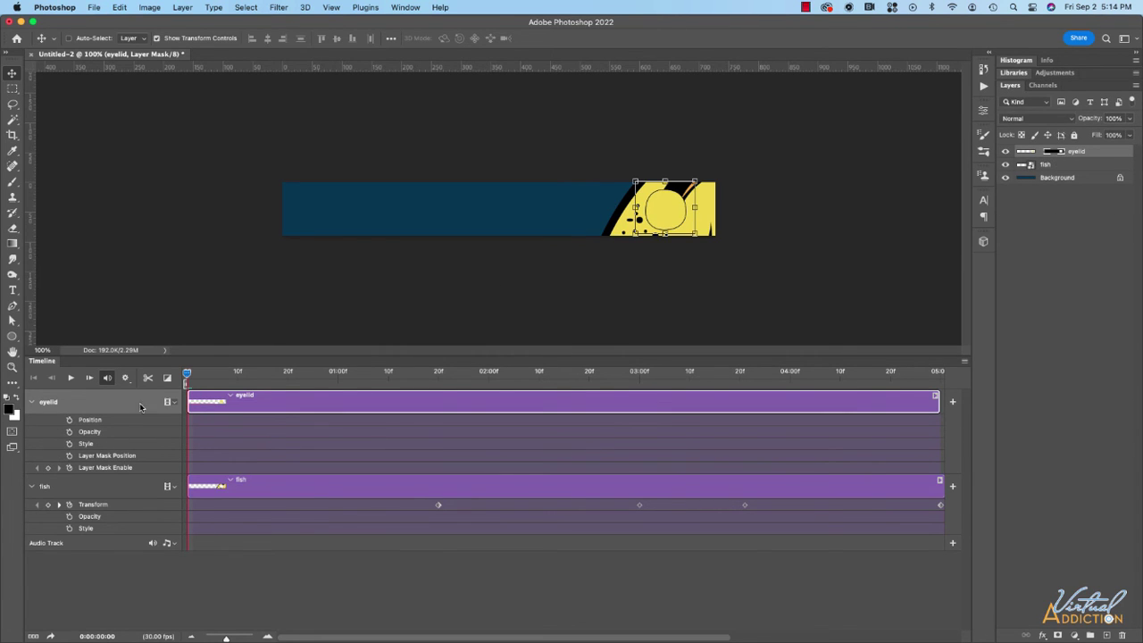
{"action": "left_click", "coordinate": [69, 457]}
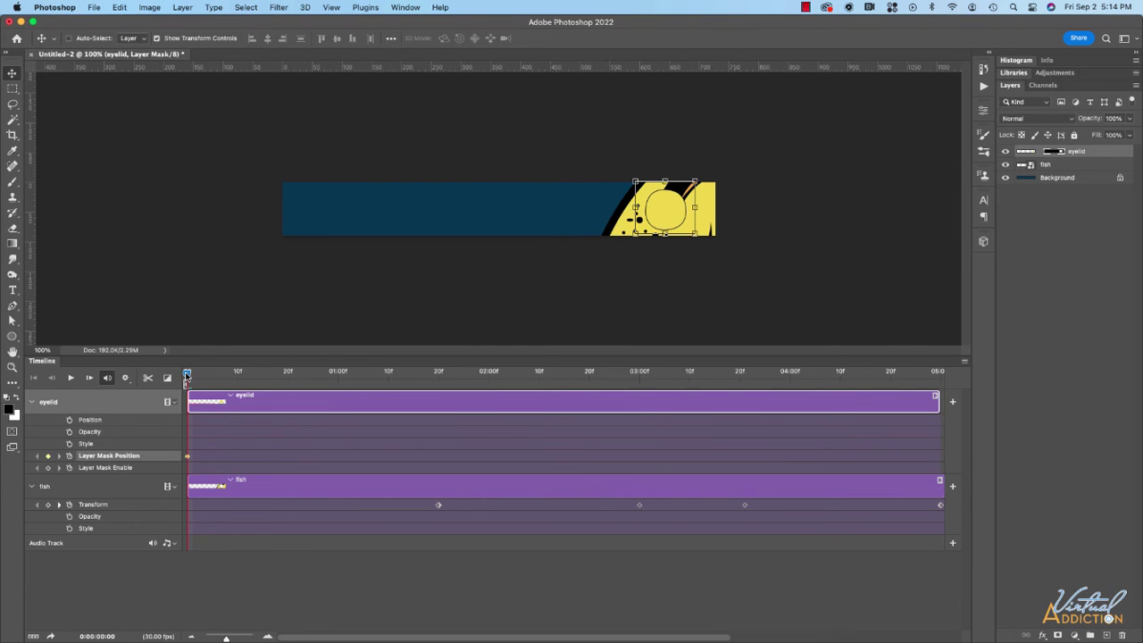
Add a Layer Mask Position keyframe over the eye at 10 frames, raise the mask above the eye at 0:00:00:00, and play
{"action": "left_click_drag", "start_coordinate": [187, 376], "coordinate": [237, 374]}
{"action": "left_click_drag", "start_coordinate": [238, 373], "coordinate": [187, 375]}
{"action": "left_click_drag", "start_coordinate": [665, 224], "coordinate": [661, 178]}
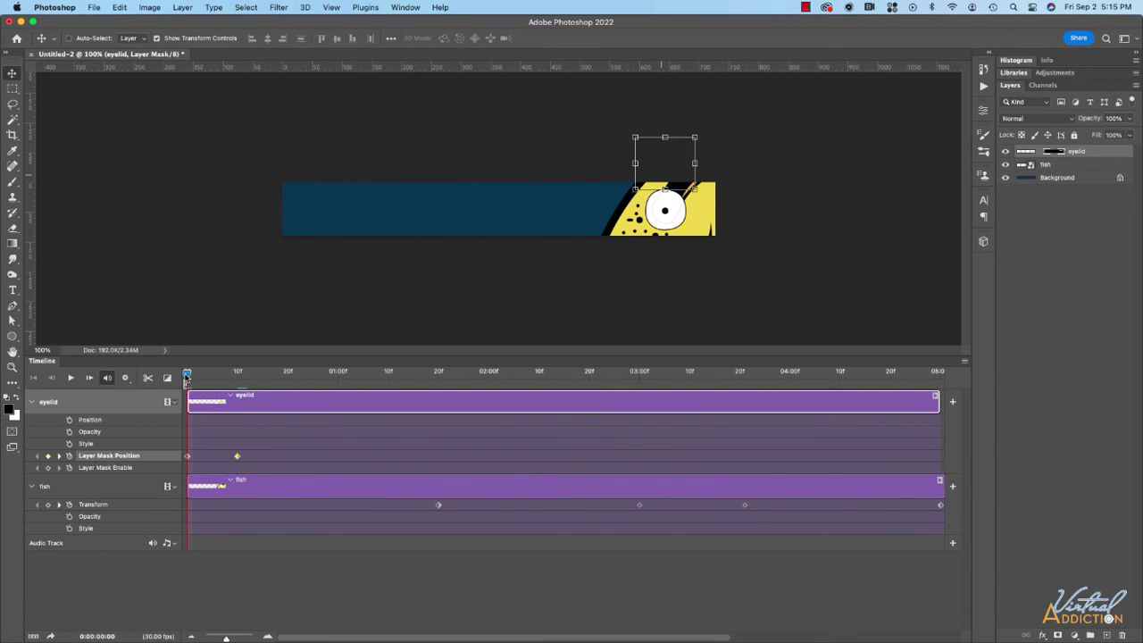
{"action": "key", "text": "space"}
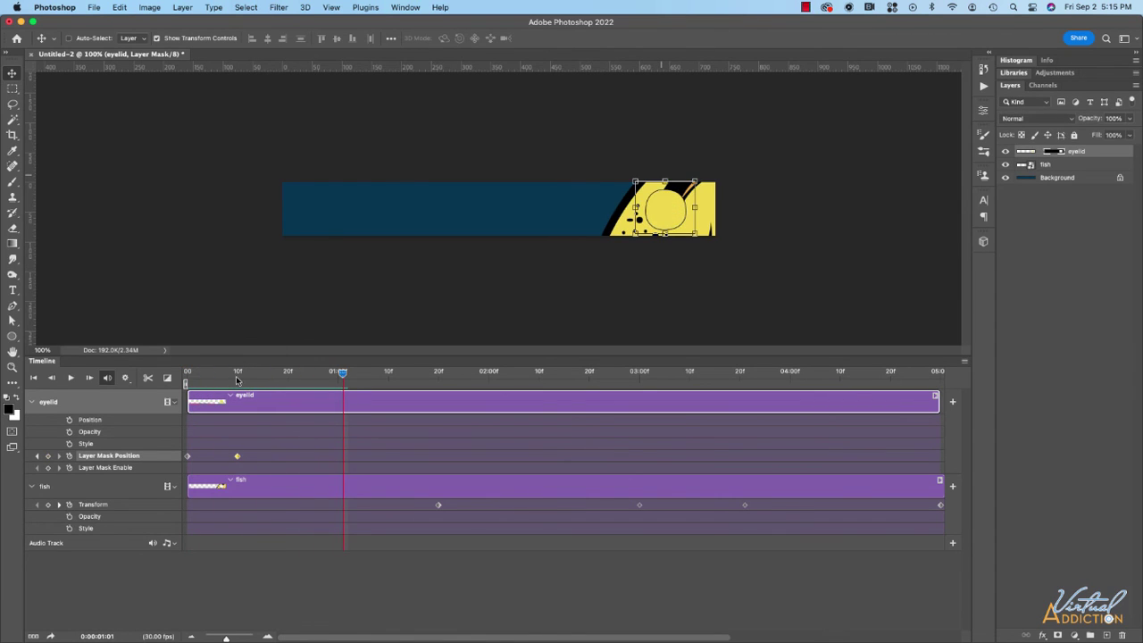
Raise the eyelid mask above the eye at 0:00:00:20, and play the blink from the start
{"action": "left_click_drag", "start_coordinate": [191, 378], "coordinate": [242, 378]}
{"action": "left_click", "coordinate": [288, 379]}
{"action": "left_click_drag", "start_coordinate": [671, 223], "coordinate": [664, 175]}
{"action": "left_click_drag", "start_coordinate": [288, 373], "coordinate": [186, 373]}
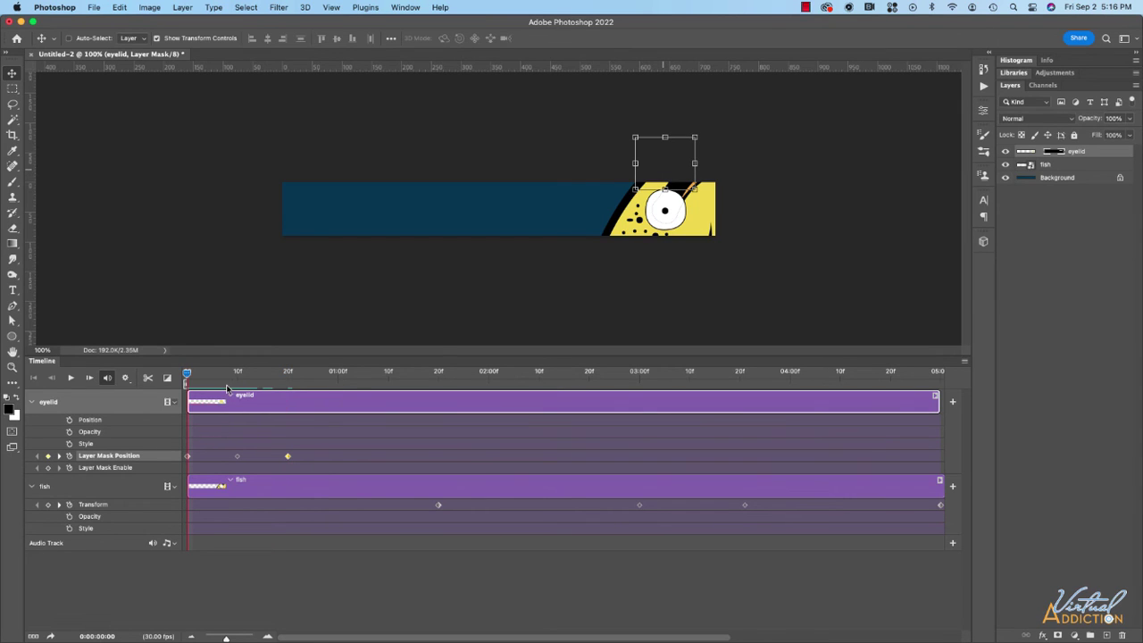
{"action": "key", "text": "space"}
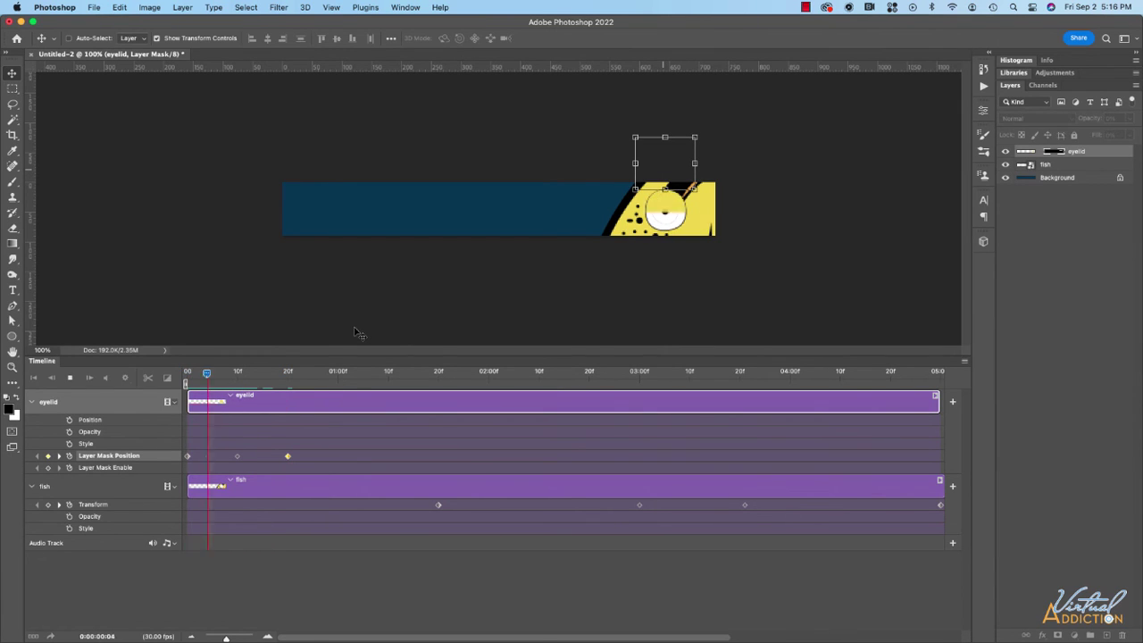
{"action": "key", "text": "space"}
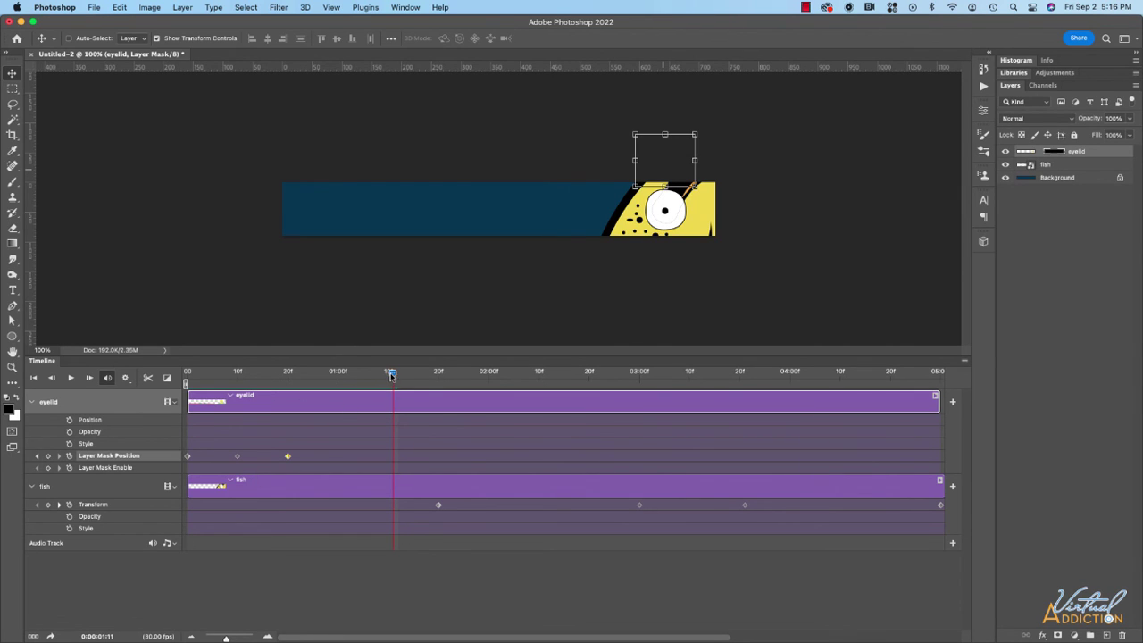
Add Layer Mask Position keyframes with the mask above the eye at 0:00:01:10 and 0:00:02:00, and over the eye at 0:00:01:20
{"action": "mouse_move", "coordinate": [391, 375]}
{"action": "left_mouse_down"}
{"action": "mouse_move", "coordinate": [328, 375]}
{"action": "mouse_move", "coordinate": [387, 375]}
{"action": "left_mouse_up"}
{"action": "left_click", "coordinate": [48, 456]}
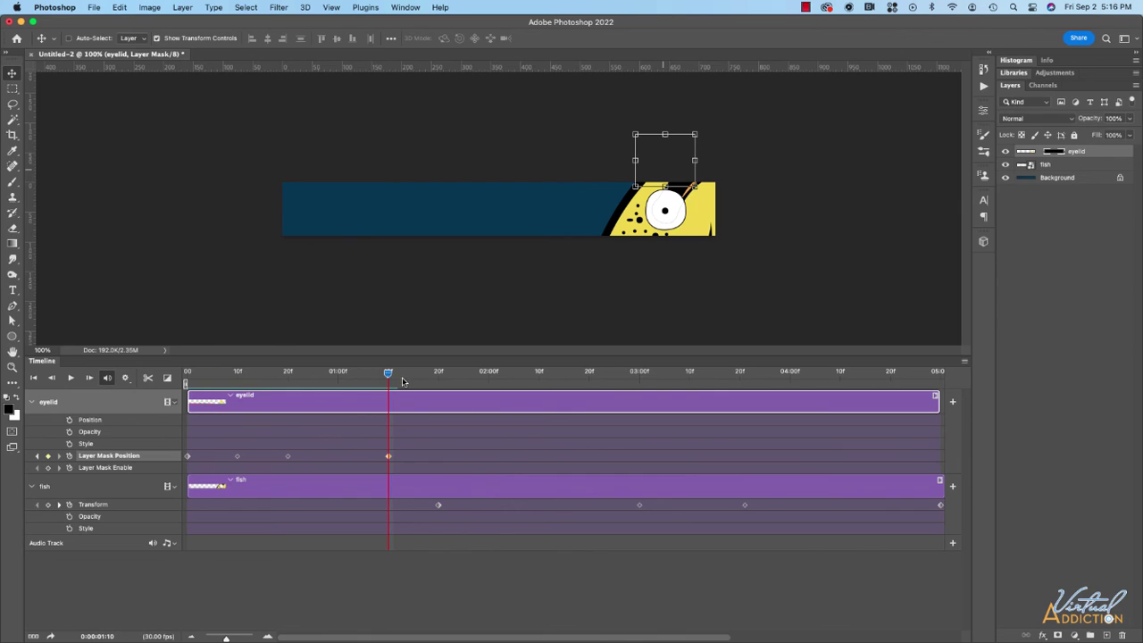
{"action": "left_click_drag", "start_coordinate": [388, 375], "coordinate": [440, 381]}
{"action": "left_click_drag", "start_coordinate": [676, 170], "coordinate": [669, 218]}
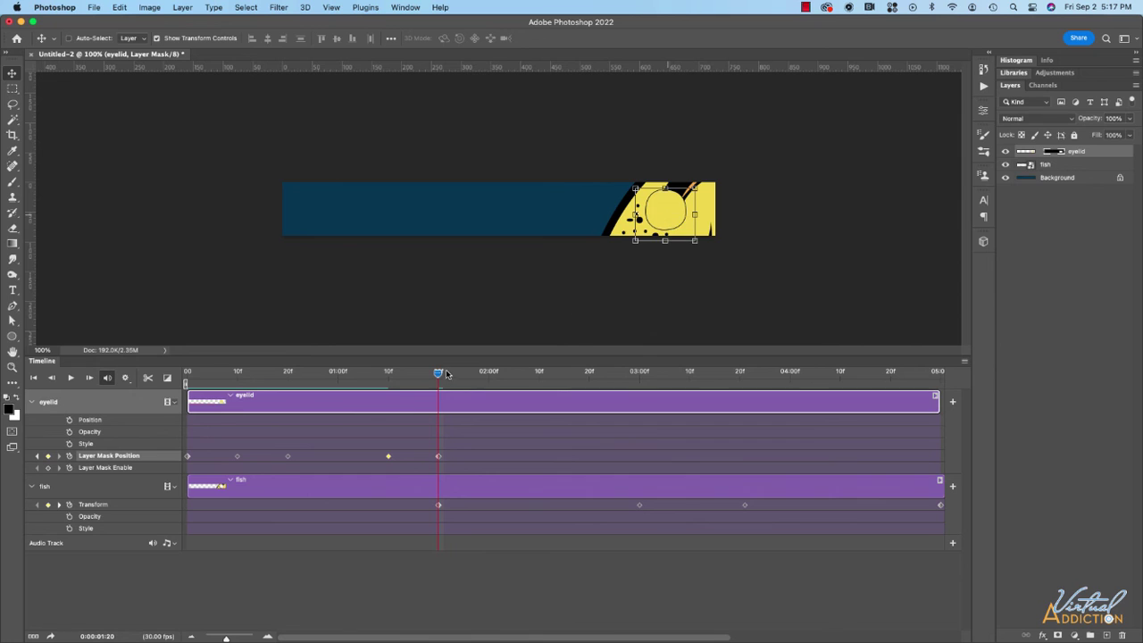
{"action": "left_click_drag", "start_coordinate": [438, 374], "coordinate": [489, 372]}
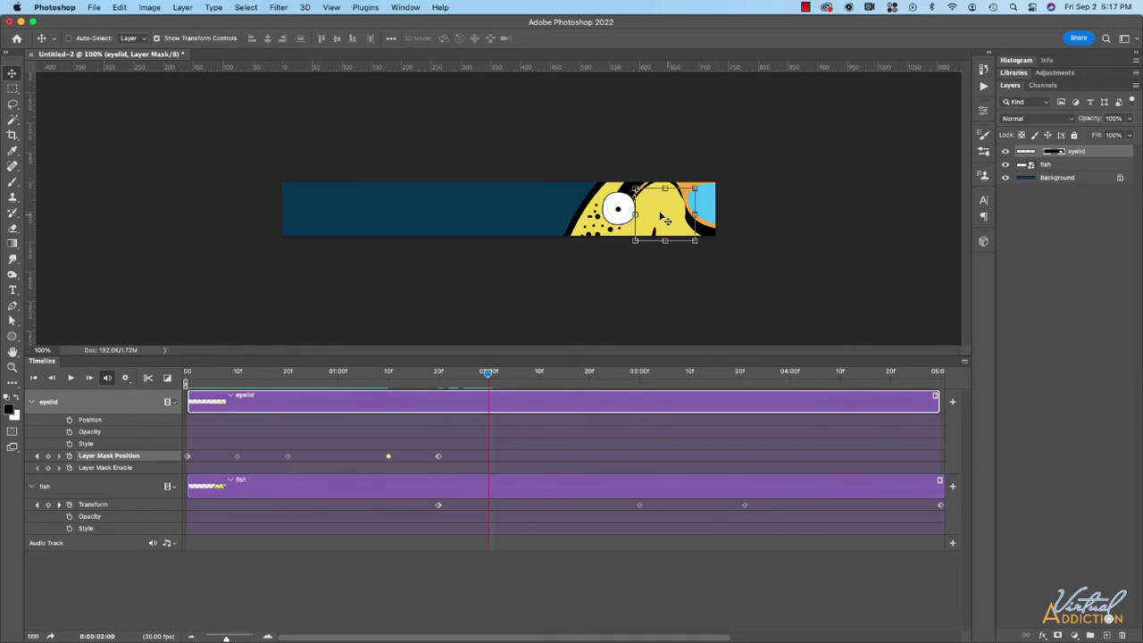
{"action": "left_click_drag", "start_coordinate": [664, 214], "coordinate": [660, 164]}
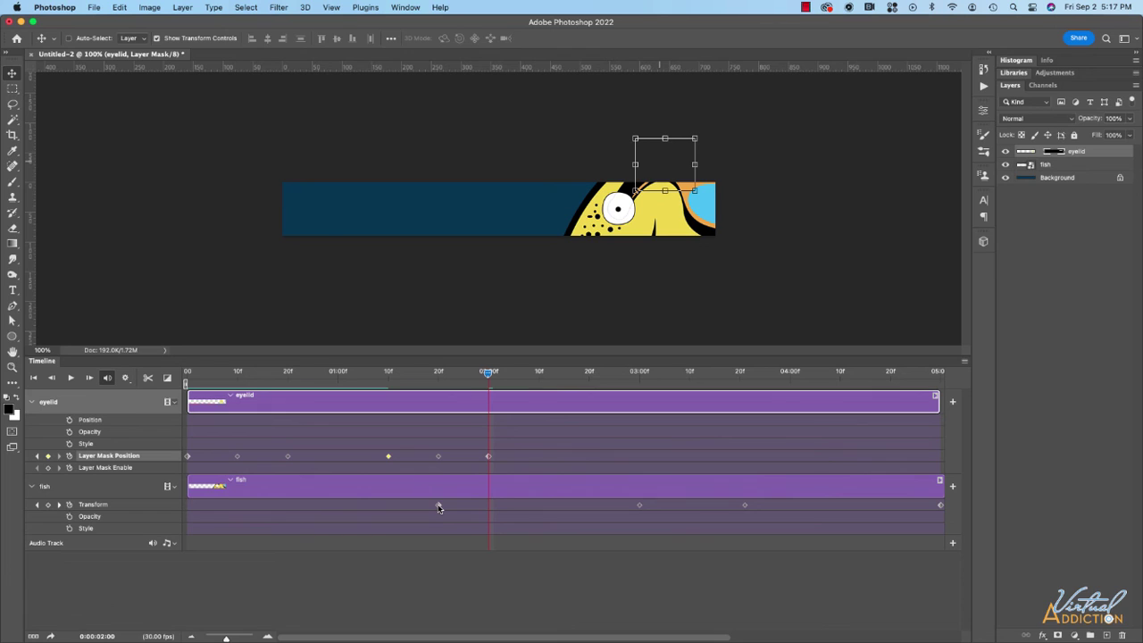
Move the fish's first three Transform keyframes to about 0:00:02:20, 0:00:03:12 and 0:00:04:03, and play the animation from the start
{"action": "left_click_drag", "start_coordinate": [437, 507], "coordinate": [589, 508]}
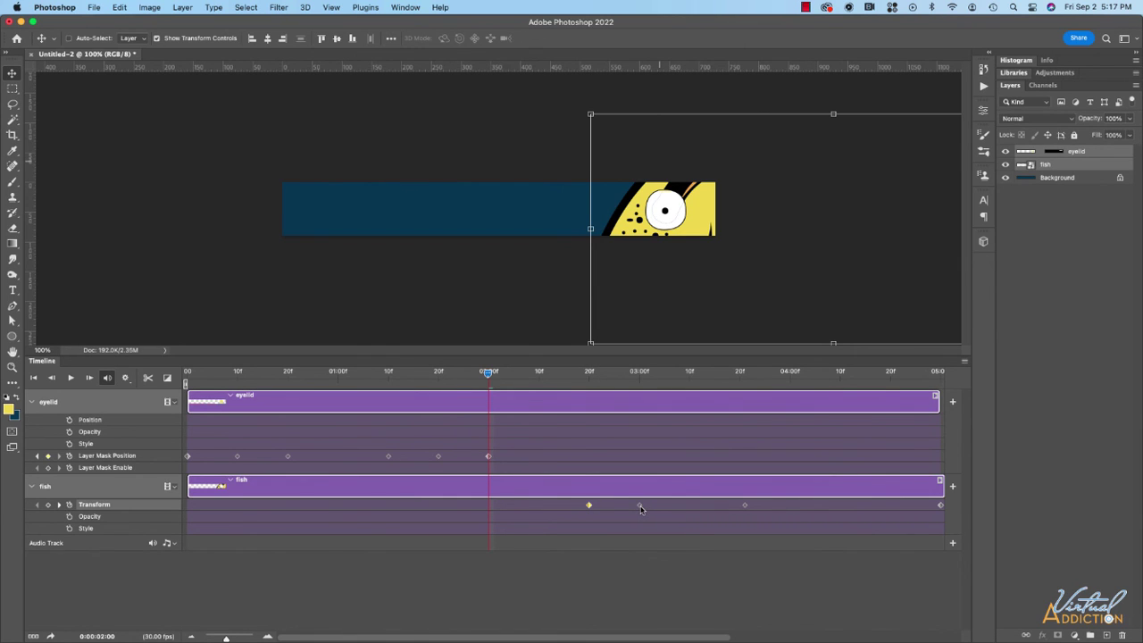
{"action": "mouse_move", "coordinate": [571, 379]}
{"action": "left_mouse_down"}
{"action": "mouse_move", "coordinate": [639, 376]}
{"action": "mouse_move", "coordinate": [577, 376]}
{"action": "left_mouse_up"}
{"action": "left_click_drag", "start_coordinate": [640, 508], "coordinate": [804, 508]}
{"action": "left_click_drag", "start_coordinate": [491, 376], "coordinate": [187, 376]}
{"action": "key", "text": "space"}
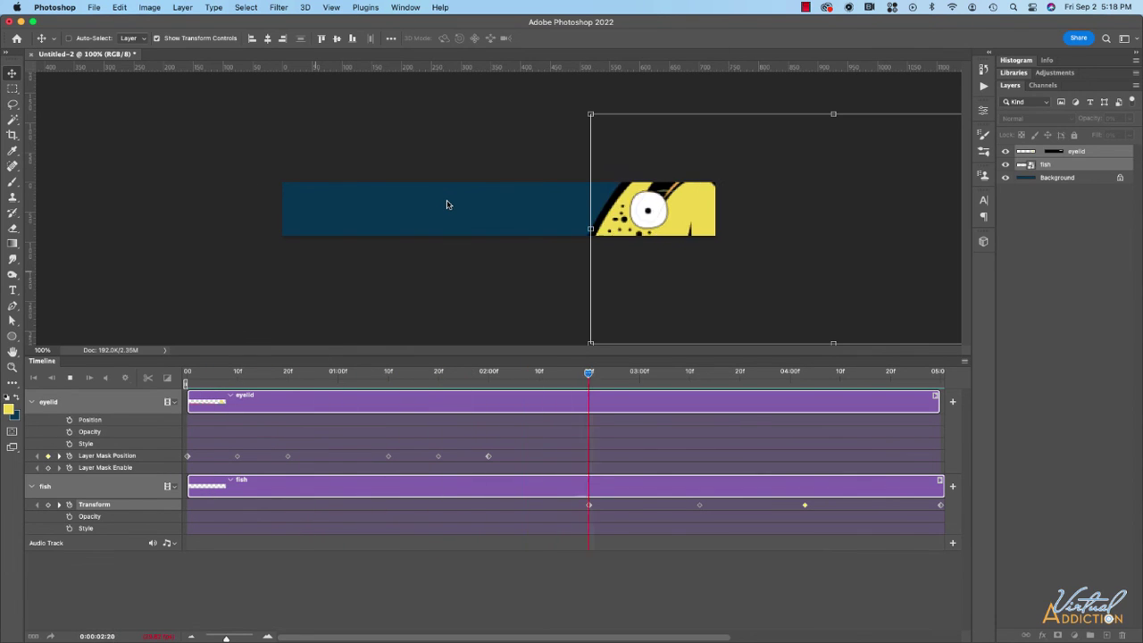
{"action": "key", "text": "space"}
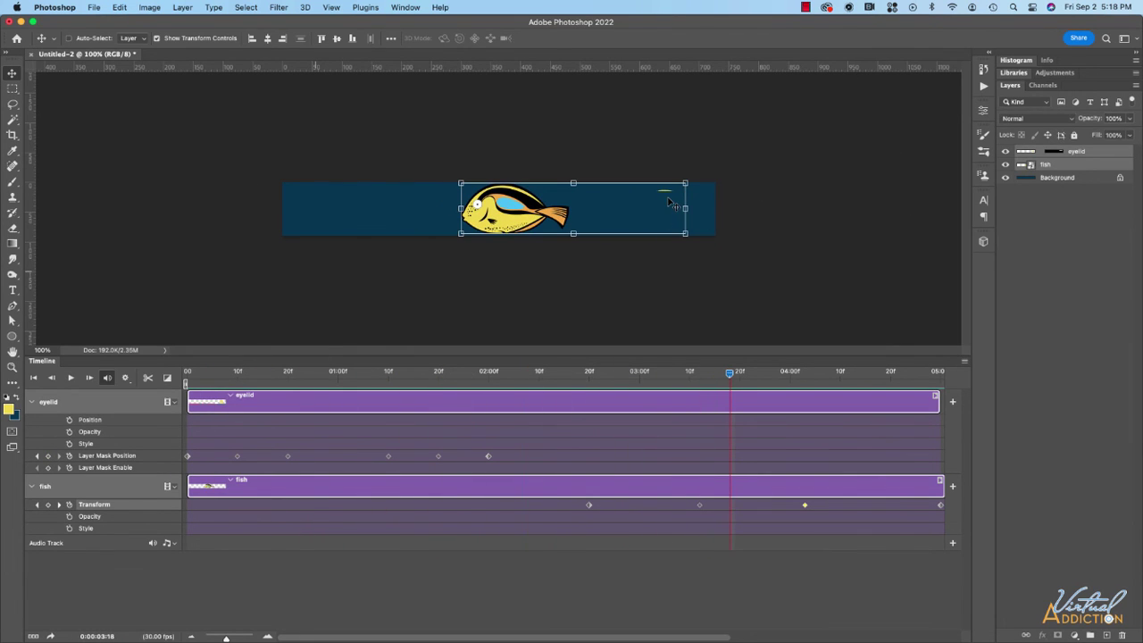
Move the eyelid layer's mask slightly higher above the fish's eye at 0:00:02:00
{"action": "left_click_drag", "start_coordinate": [474, 374], "coordinate": [488, 375]}
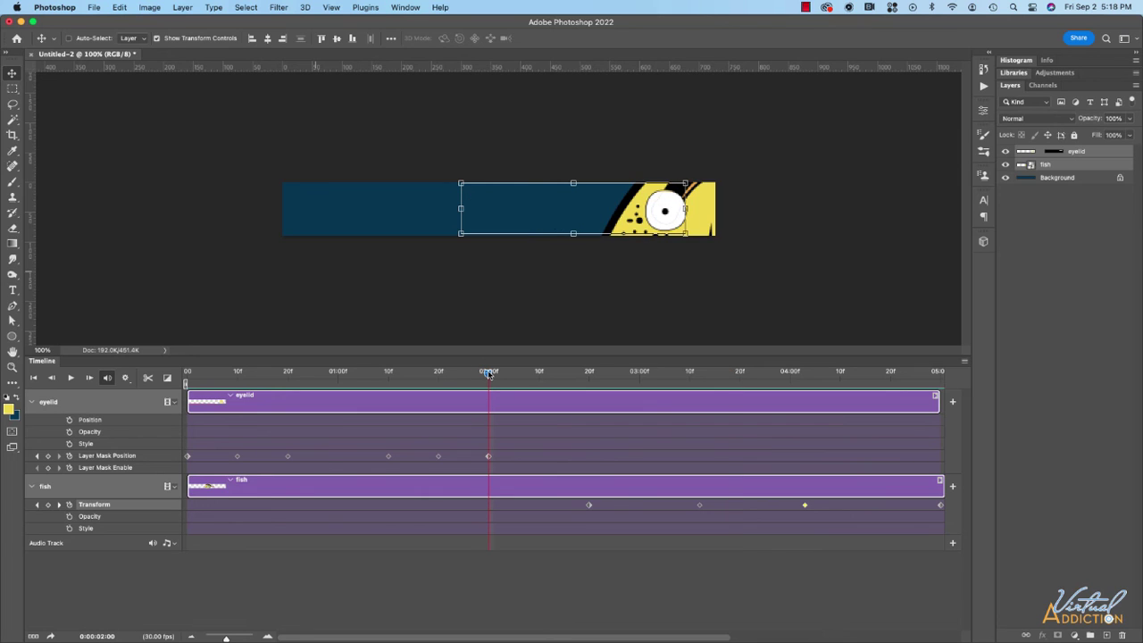
{"action": "left_click_drag", "start_coordinate": [656, 219], "coordinate": [668, 208]}
{"action": "left_click", "coordinate": [668, 208]}
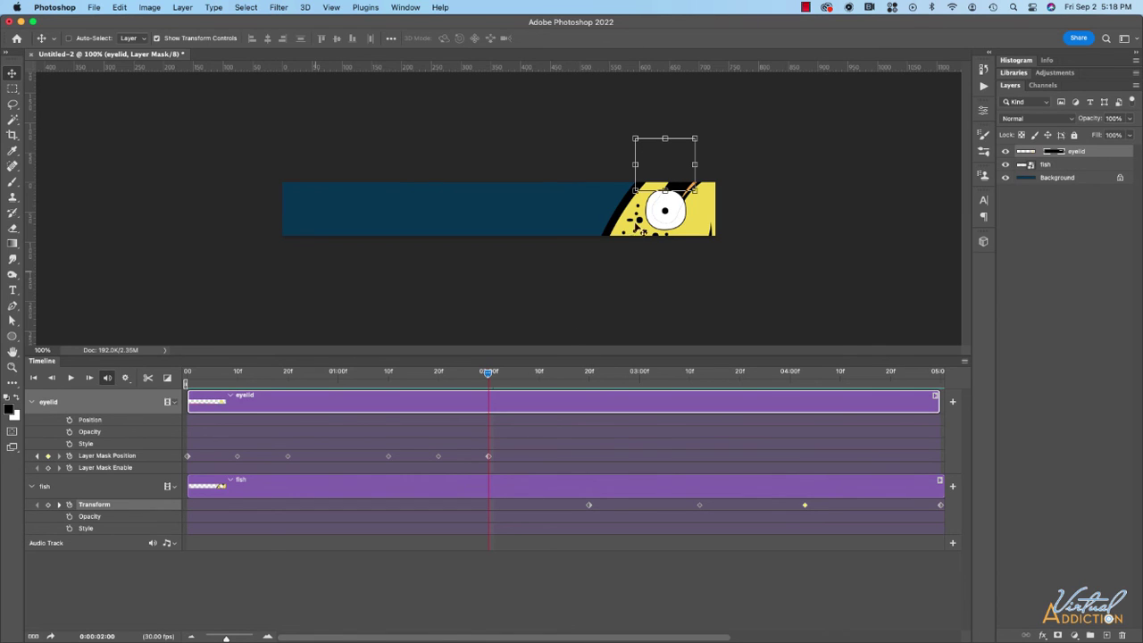
{"action": "left_click_drag", "start_coordinate": [664, 171], "coordinate": [664, 167]}
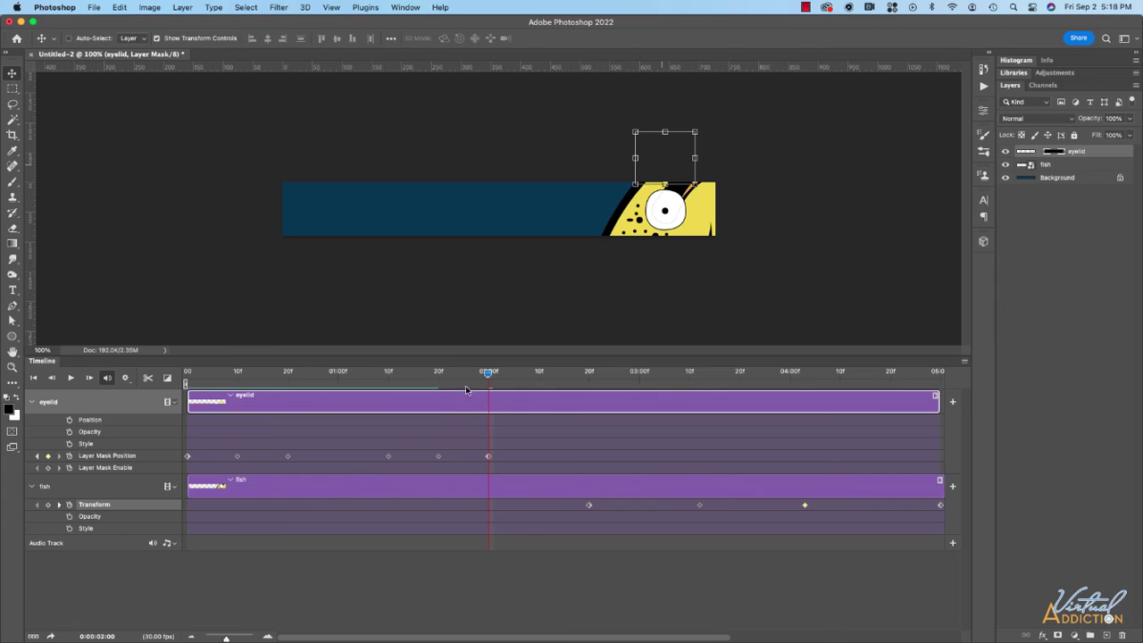
Hide the transform controls and play the finished animation from the start
{"action": "left_click_drag", "start_coordinate": [490, 375], "coordinate": [187, 375]}
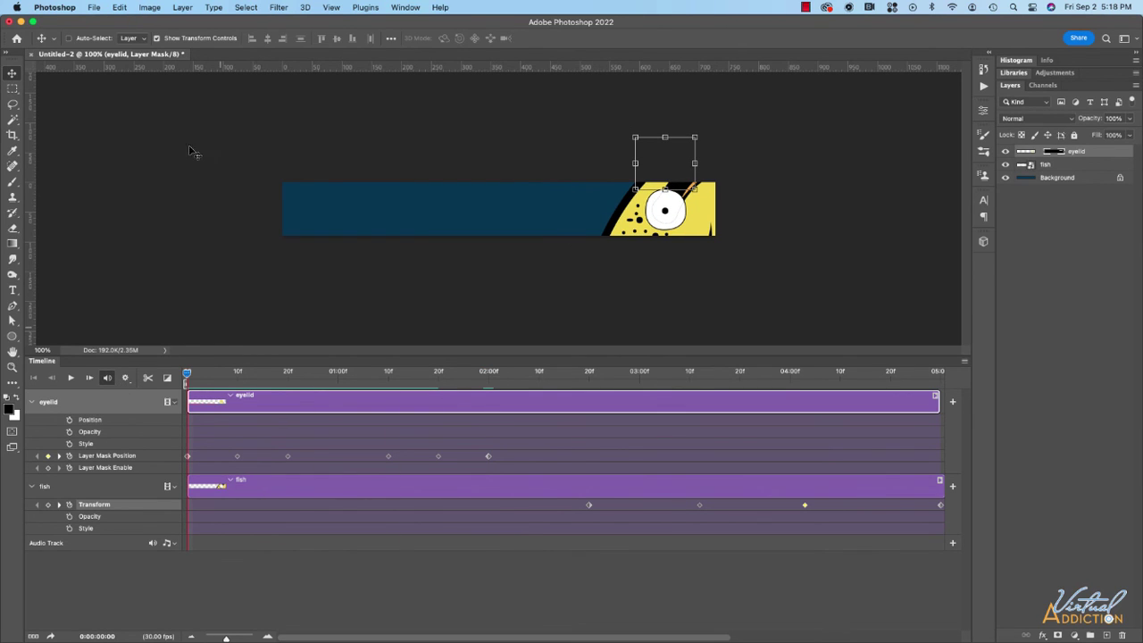
{"action": "left_click", "coordinate": [157, 38]}
{"action": "key", "text": "space"}
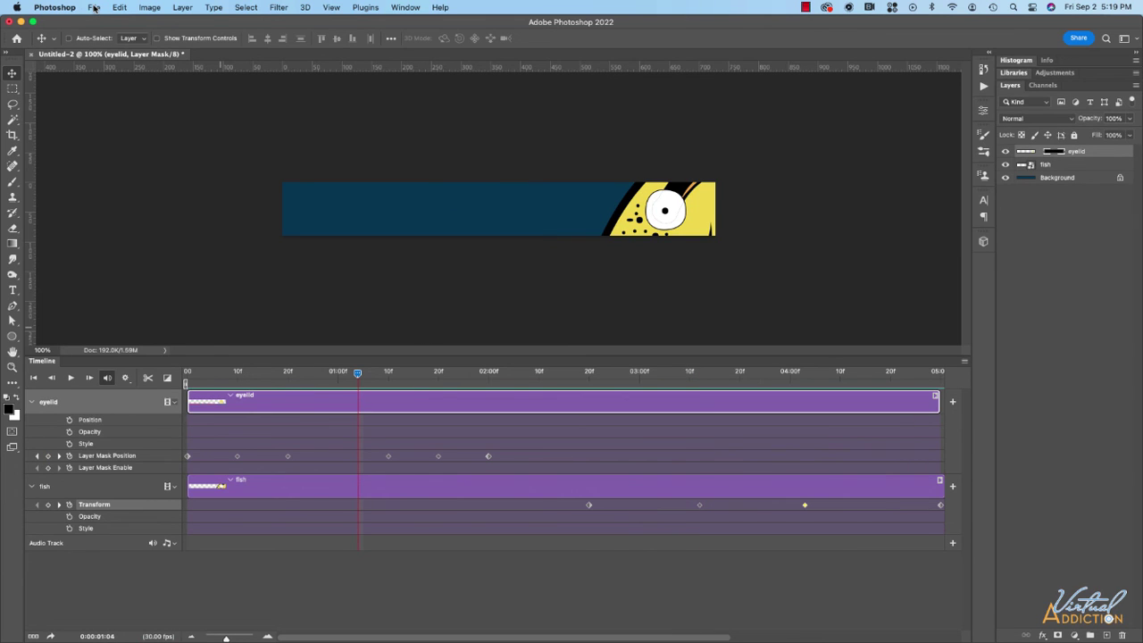
Open the banner in Save for Web (Legacy), and play and stop its GIF animation preview
{"action": "left_click", "coordinate": [93, 8]}
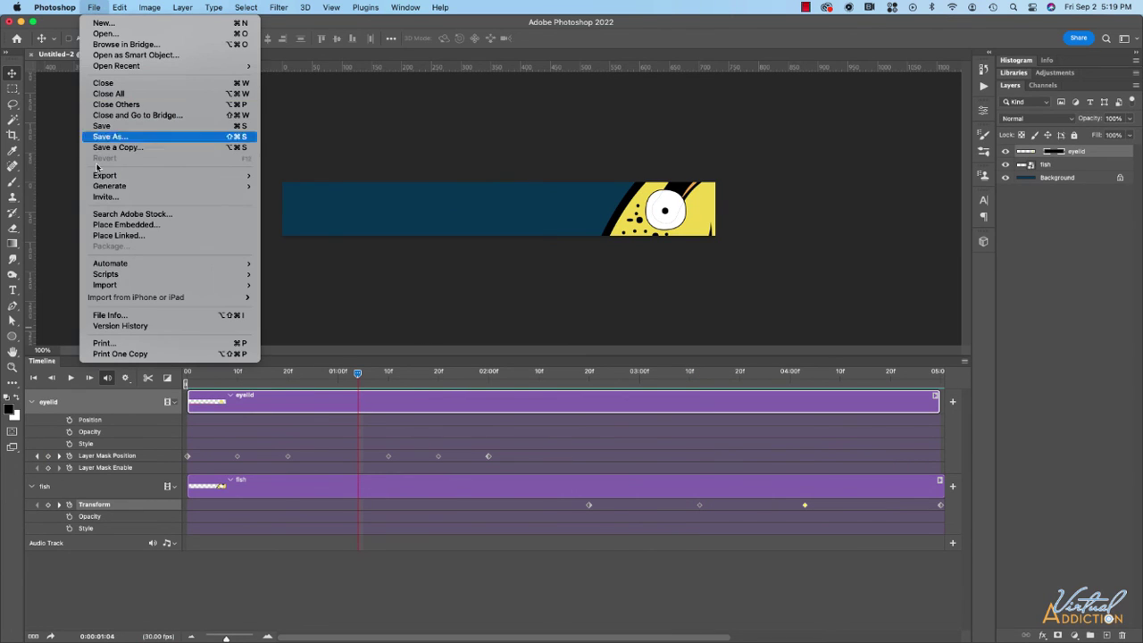
{"action": "mouse_move", "coordinate": [116, 177]}
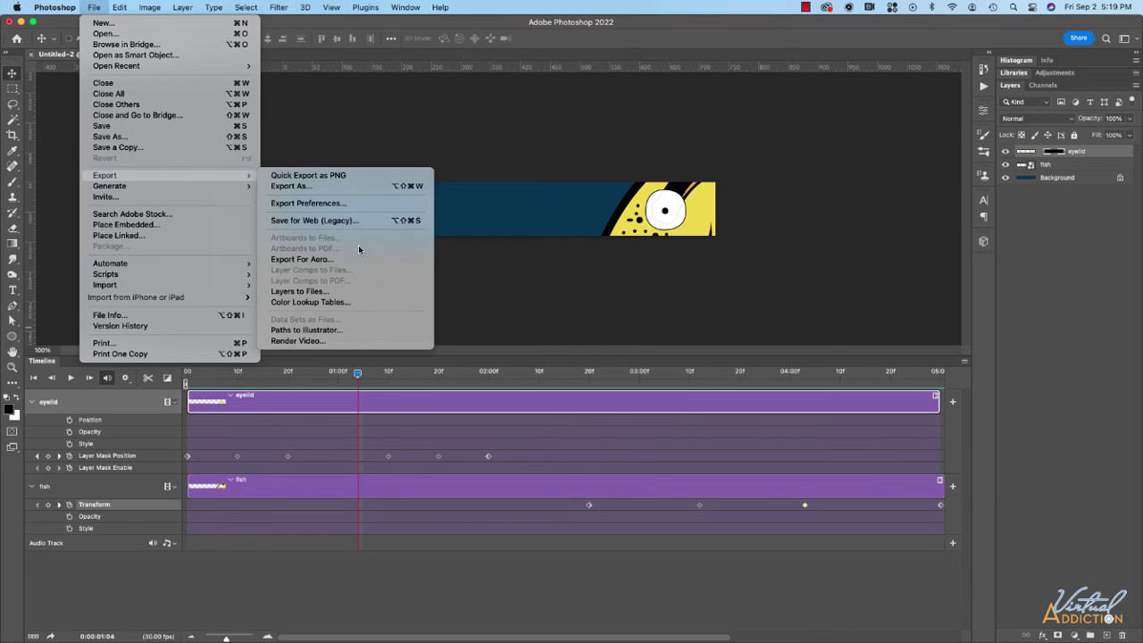
{"action": "left_click", "coordinate": [333, 221]}
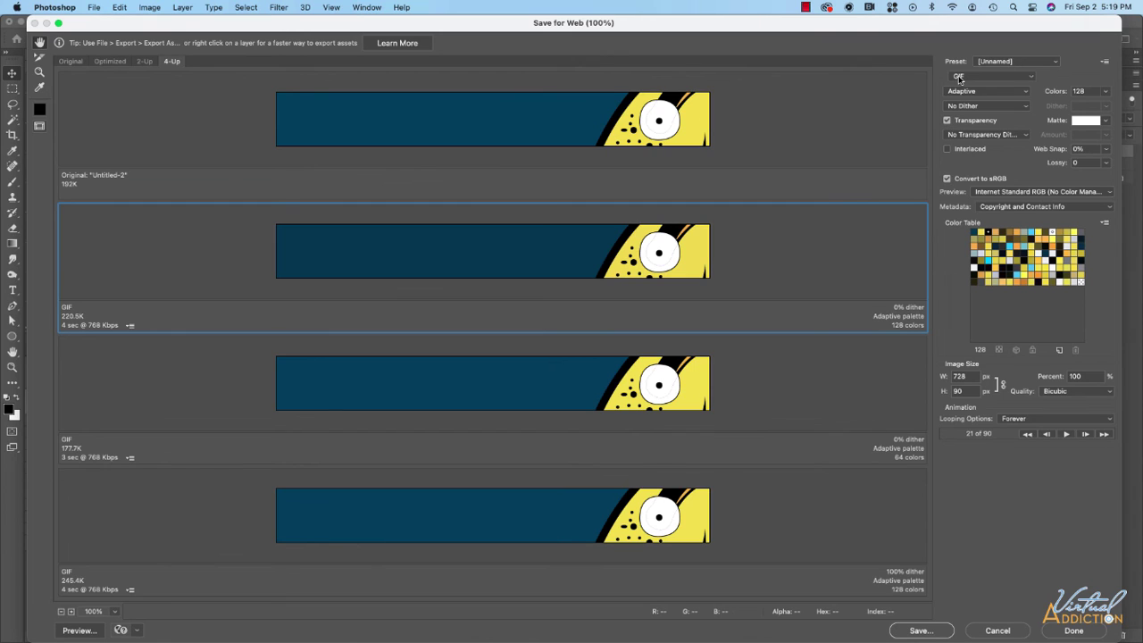
{"action": "left_click", "coordinate": [1065, 434]}
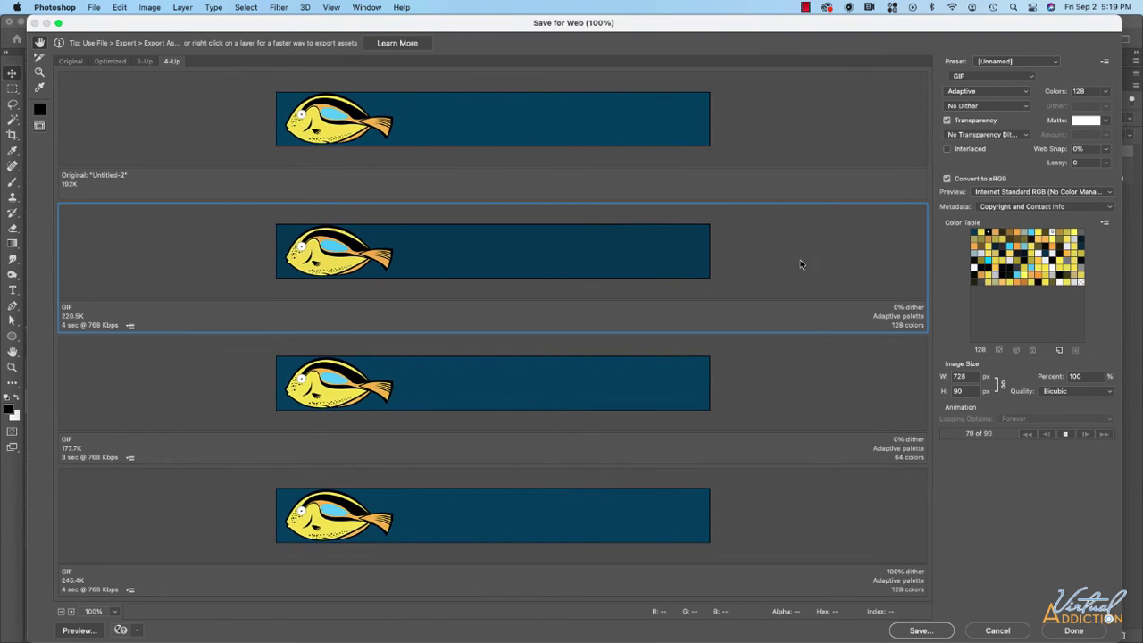
{"action": "left_click", "coordinate": [1065, 435]}
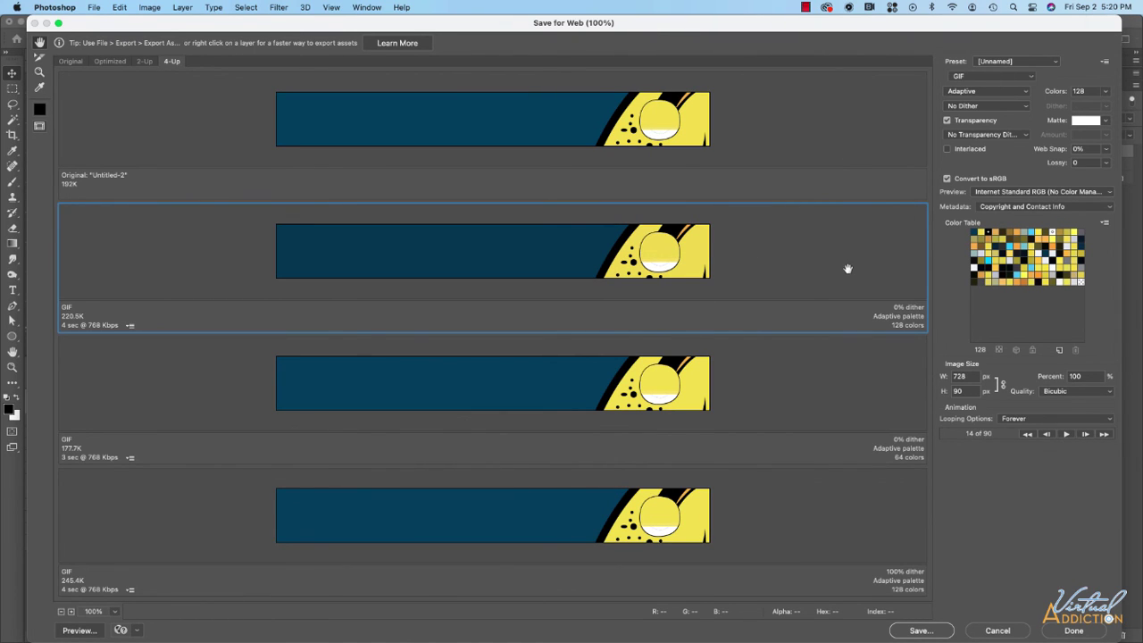
Reduce the GIF colors to 64 in the second comparison preview and to 32 in the third
{"action": "left_click", "coordinate": [1108, 93]}
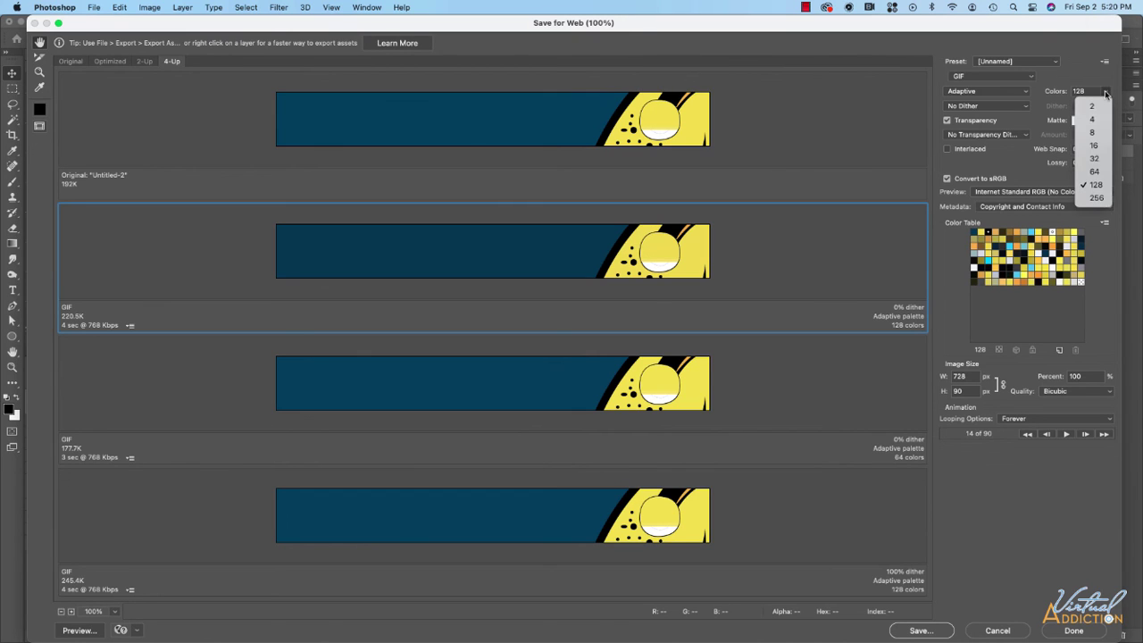
{"action": "left_click", "coordinate": [1094, 172]}
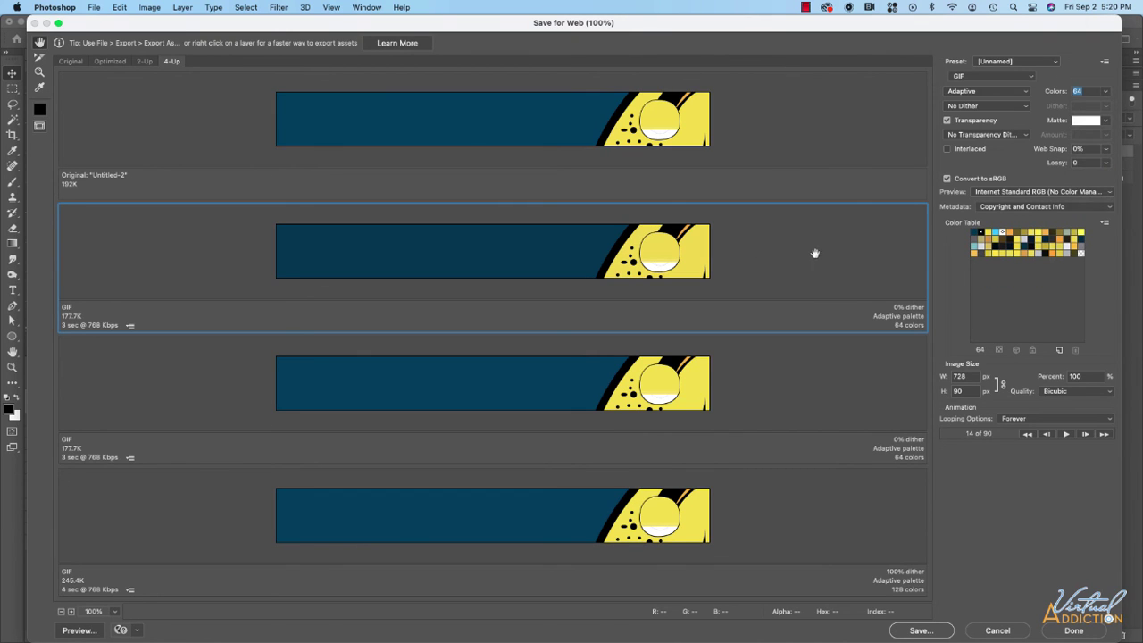
{"action": "left_click", "coordinate": [752, 393]}
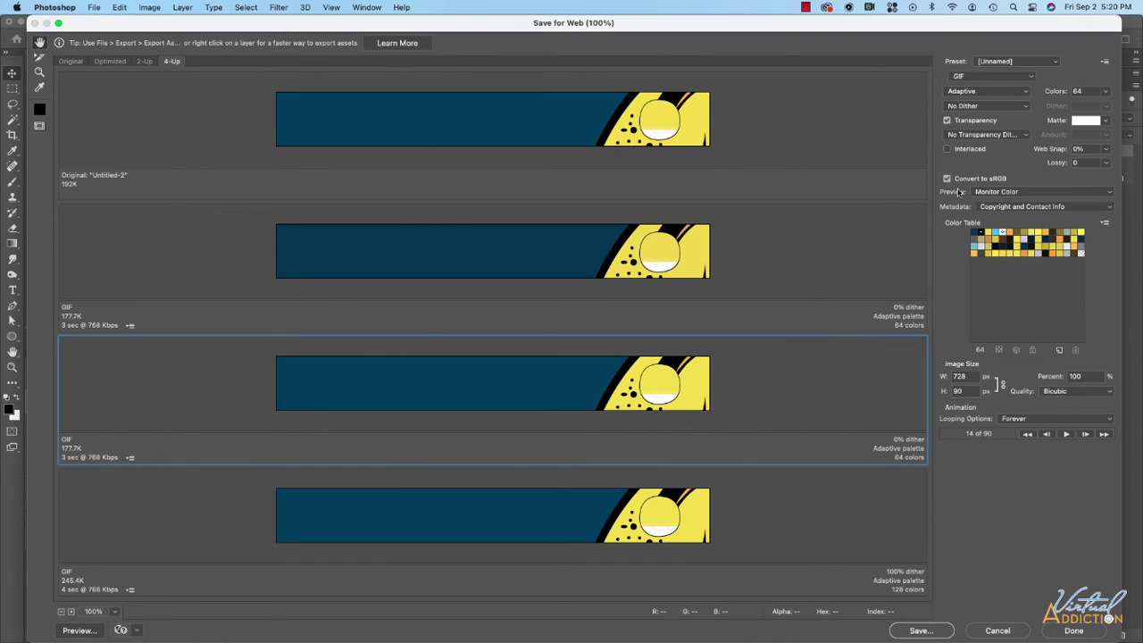
{"action": "left_click", "coordinate": [1107, 91]}
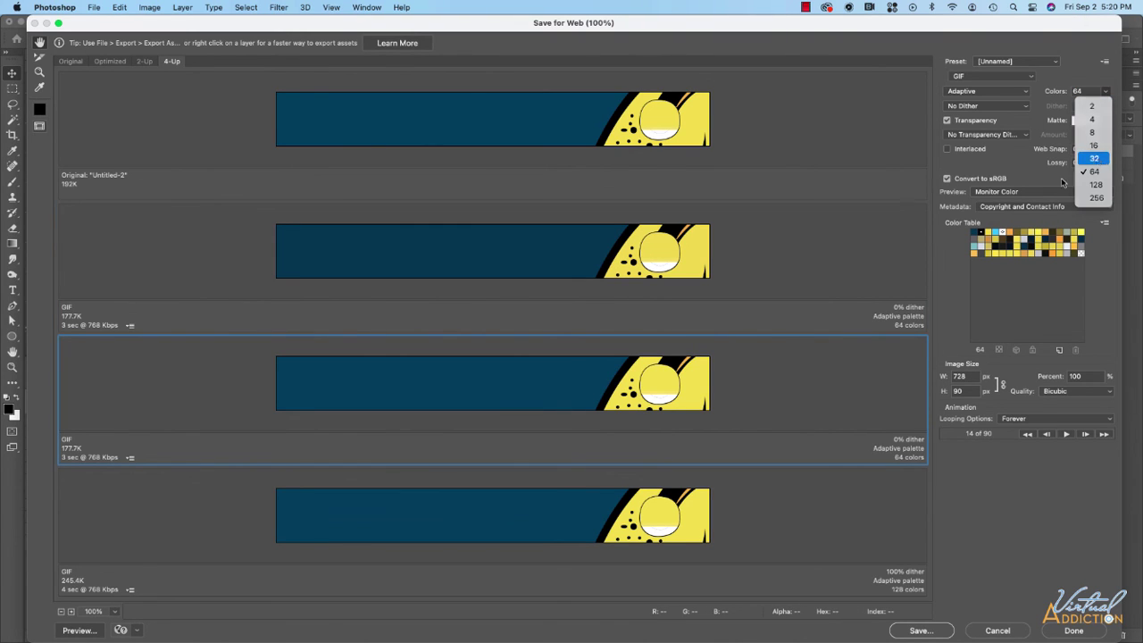
{"action": "left_click", "coordinate": [1093, 159]}
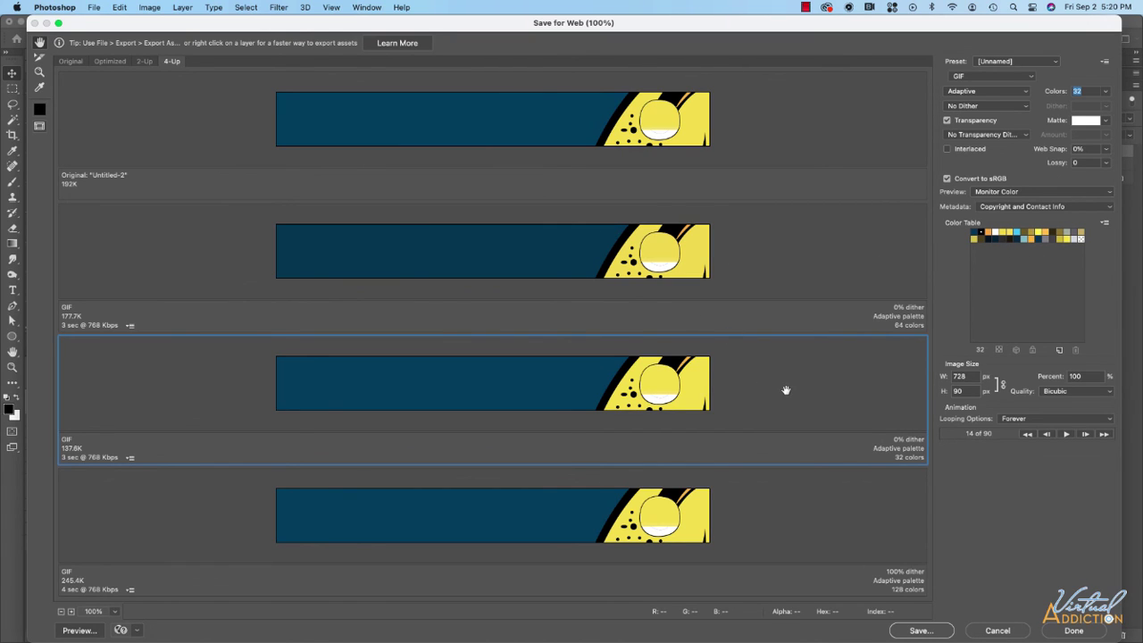
Play the animation in the comparison previews to check the quality of the 32-color version, and stop it
{"action": "left_click", "coordinate": [1065, 435]}
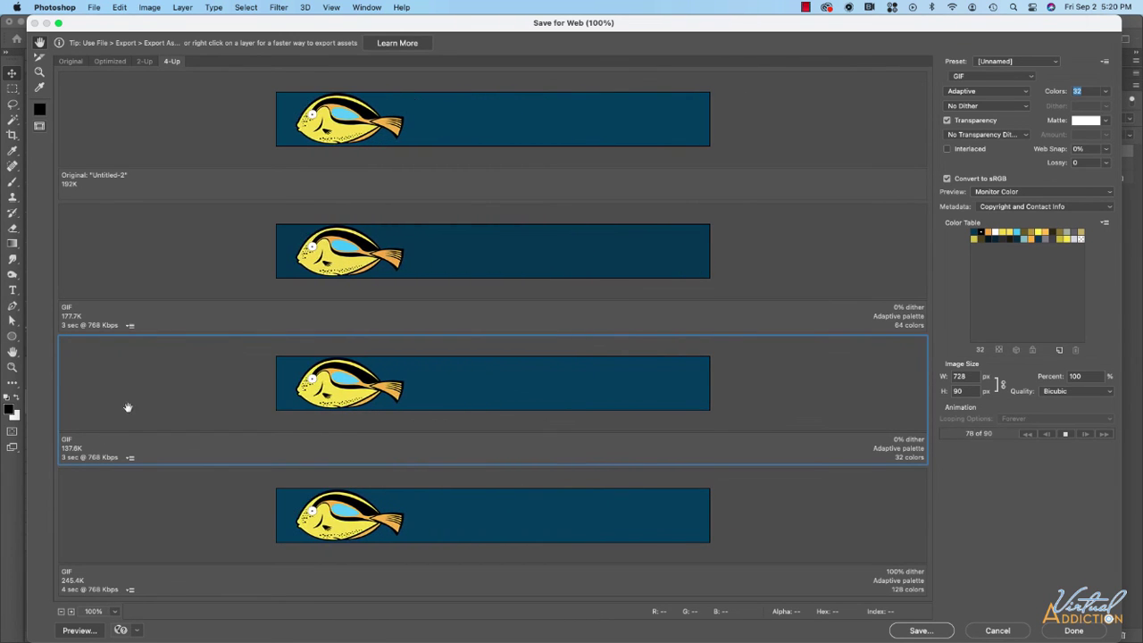
{"action": "left_click", "coordinate": [631, 441]}
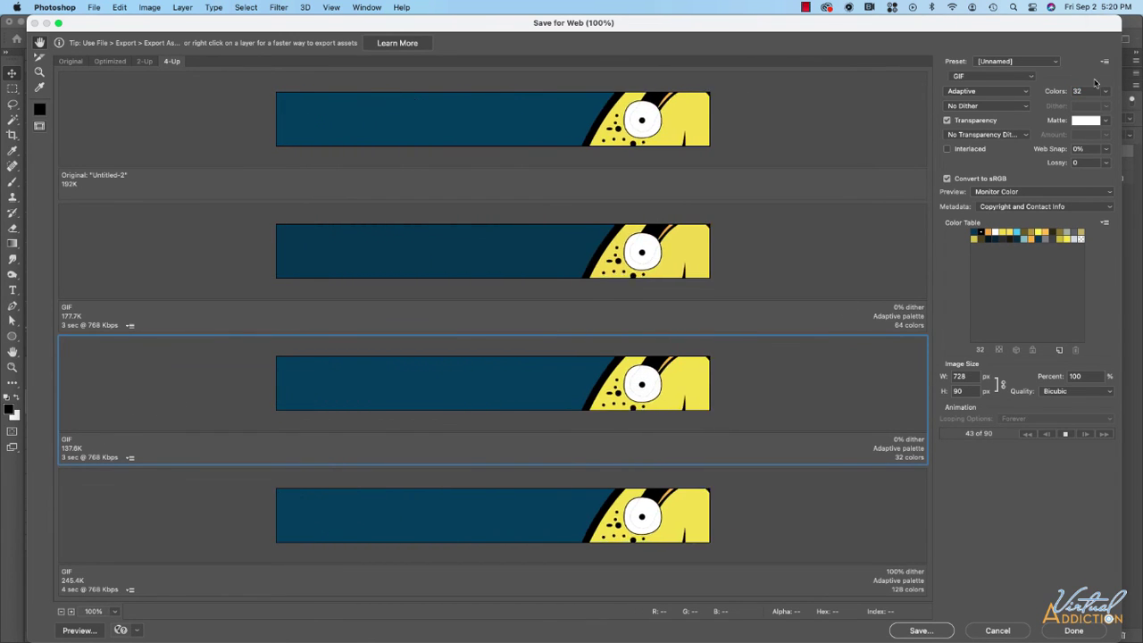
{"action": "left_click", "coordinate": [1066, 434]}
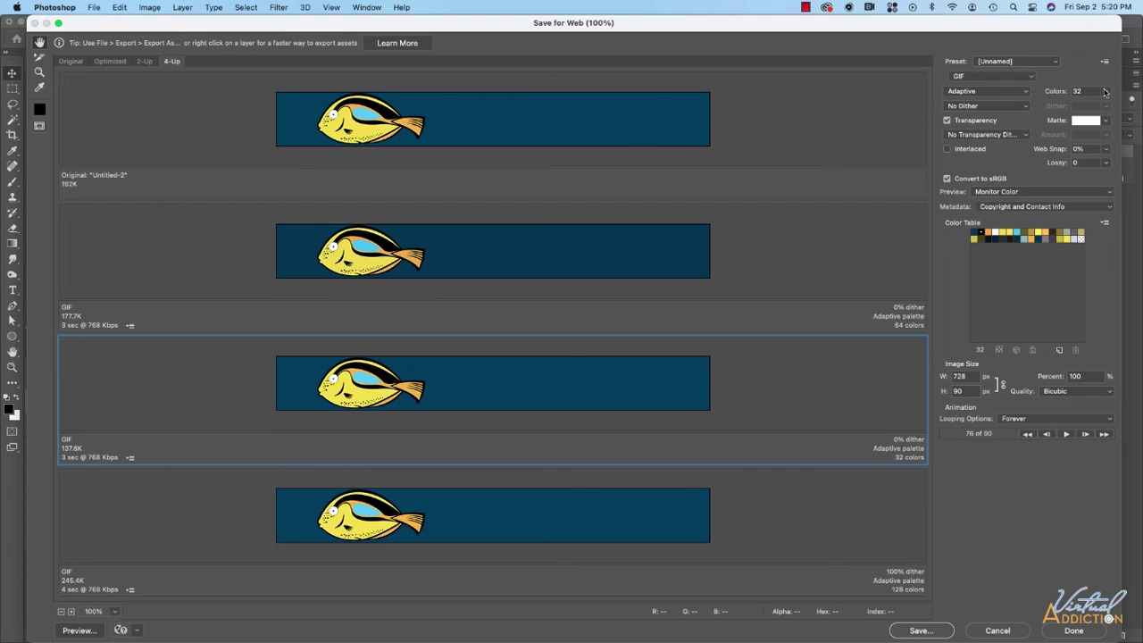
Reduce the third preview's GIF colors to 16 and play the animation to check its quality
{"action": "left_click", "coordinate": [1104, 92]}
{"action": "left_click", "coordinate": [1094, 145]}
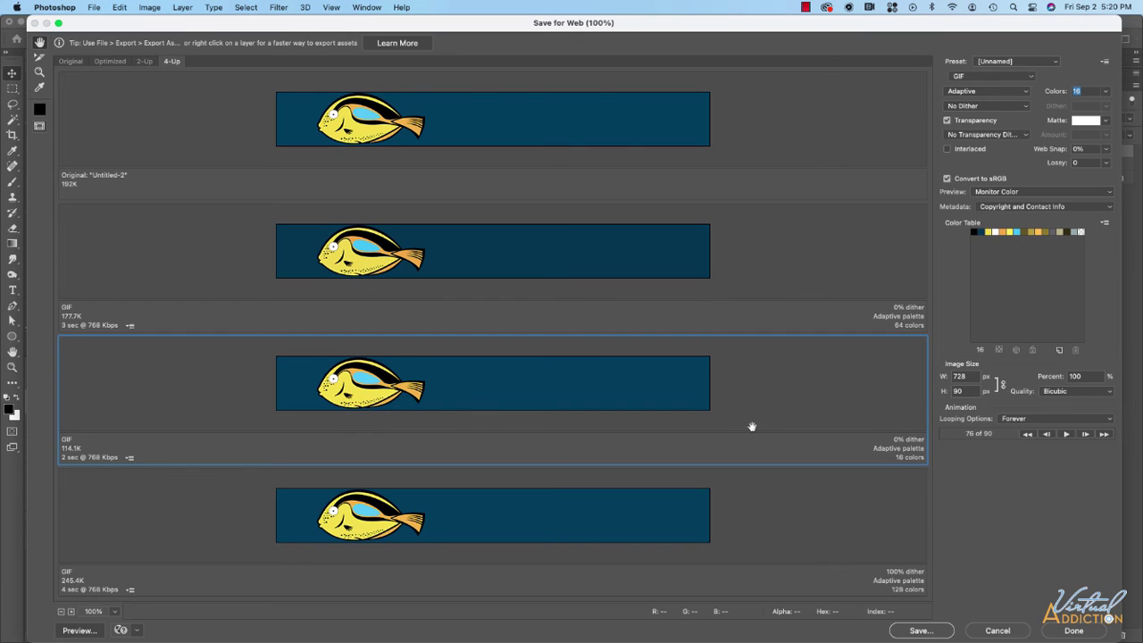
{"action": "left_click", "coordinate": [1065, 434]}
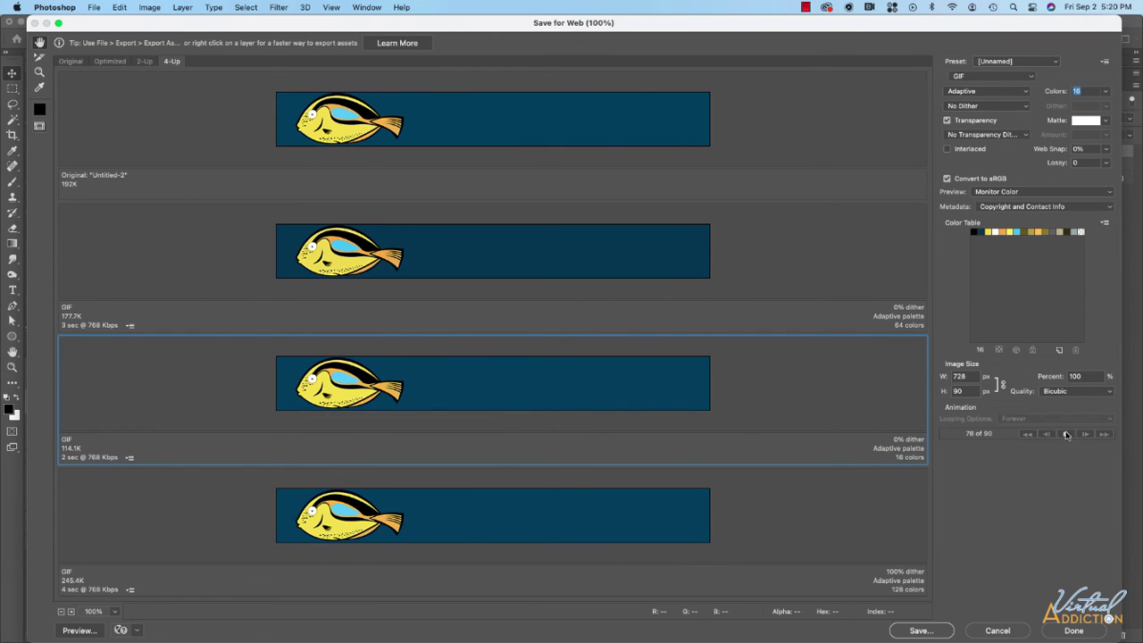